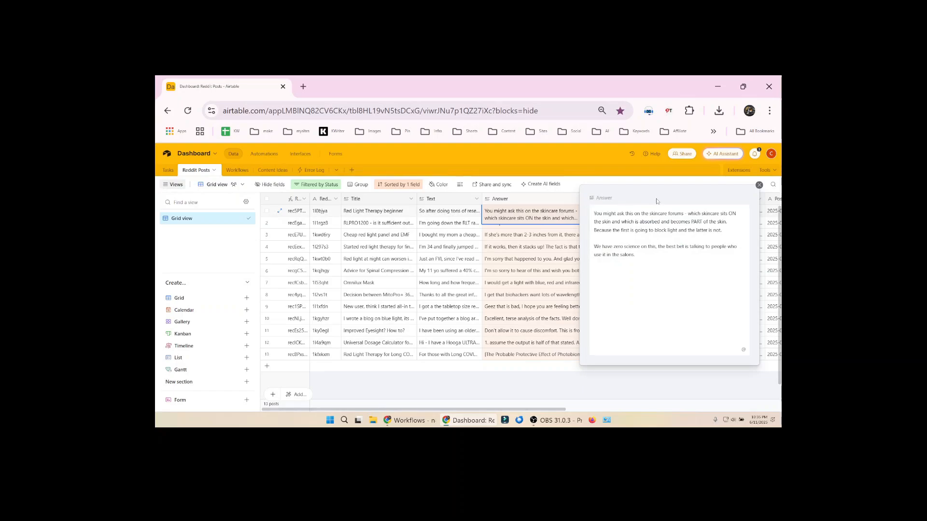
Step: Look through the answers written for the third, fifth and seventh records of the Reddit Posts table
click(552, 236)
click(582, 236)
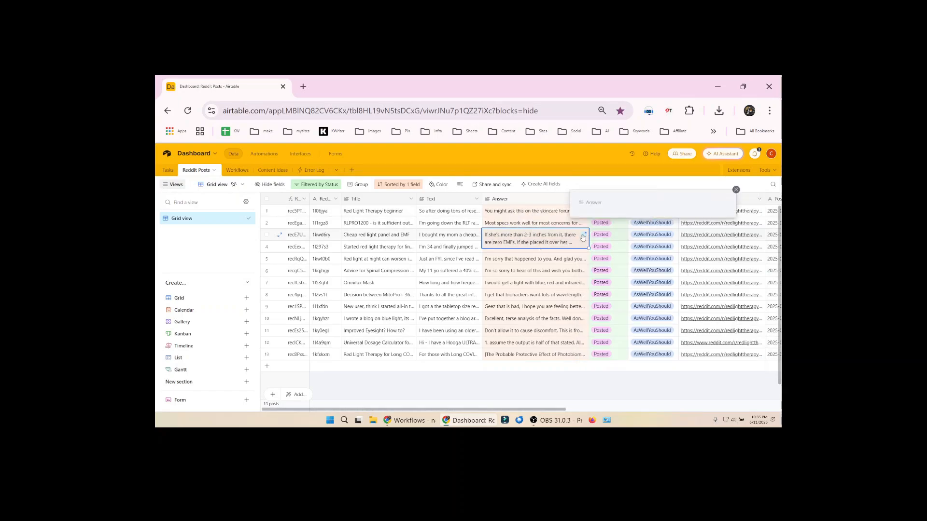
click(555, 261)
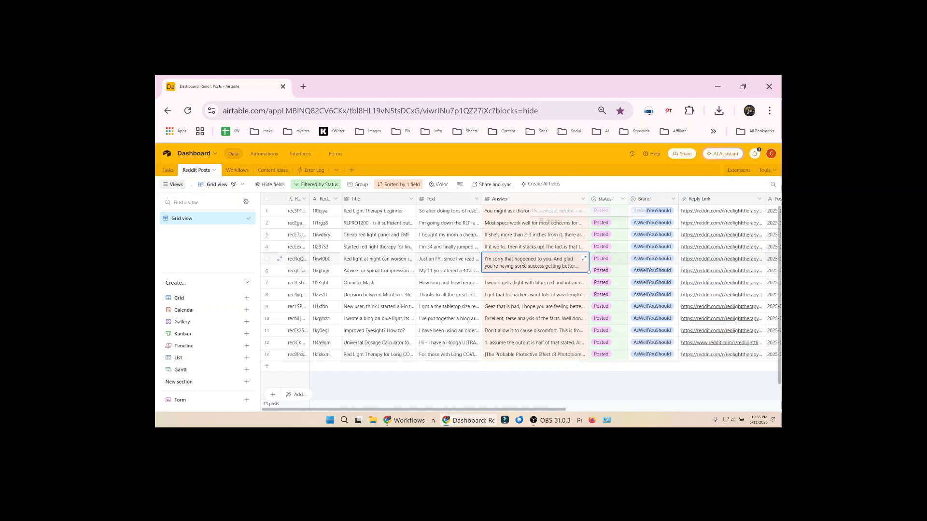
click(584, 258)
click(560, 283)
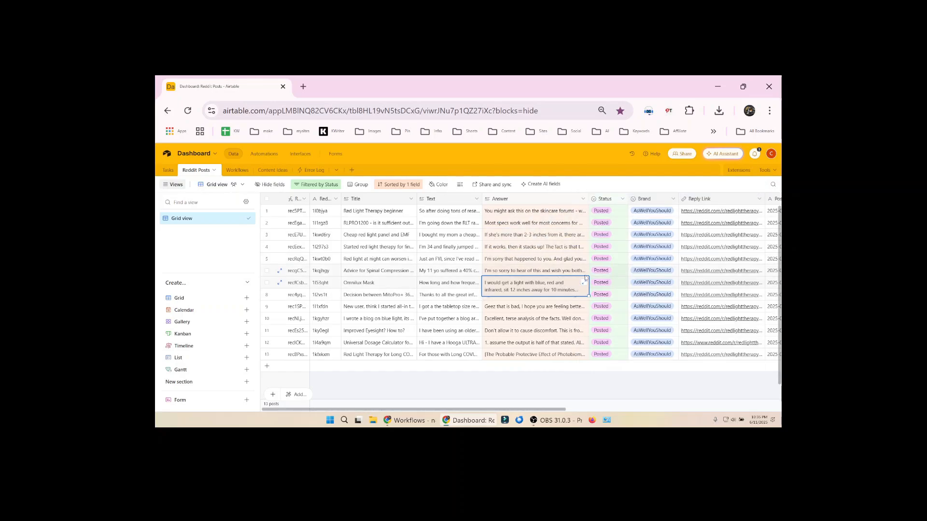
click(541, 235)
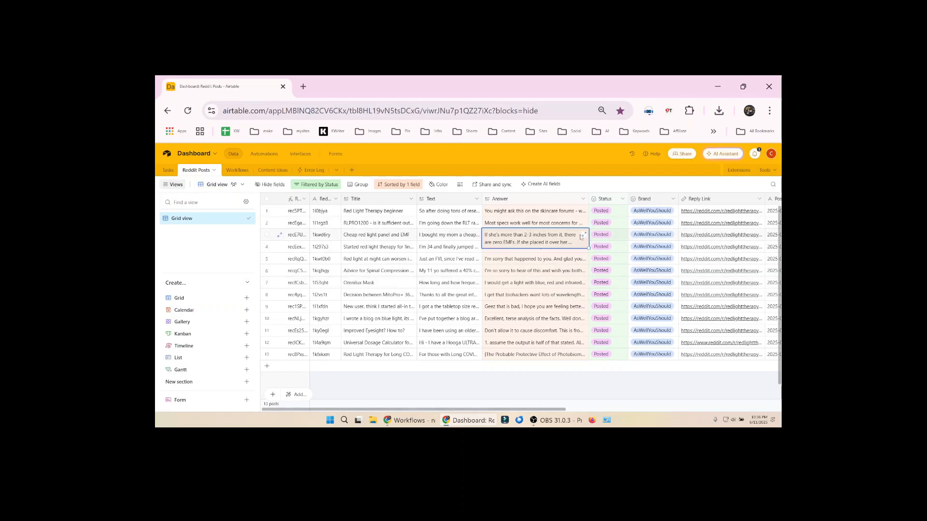
click(581, 237)
click(541, 263)
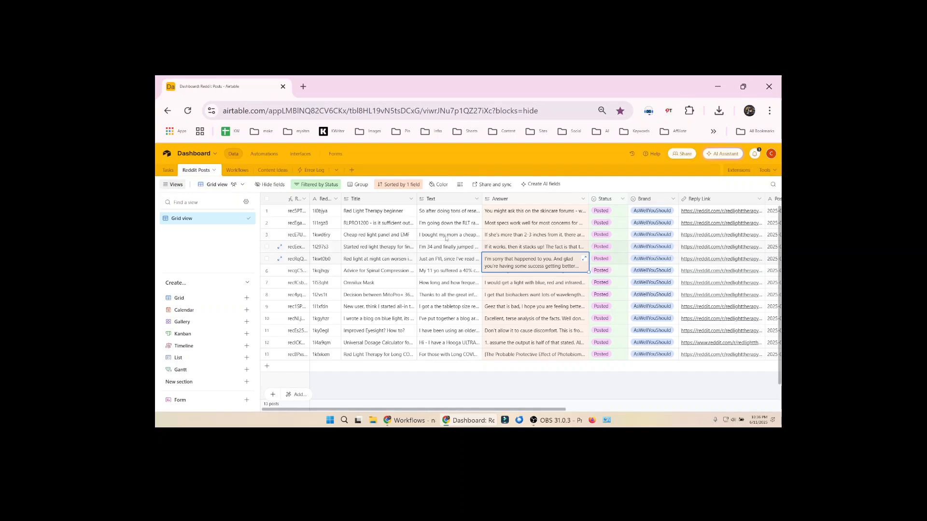
Step: Examine the first post's title and text and view the available options for its Status and Brand
click(359, 214)
click(459, 213)
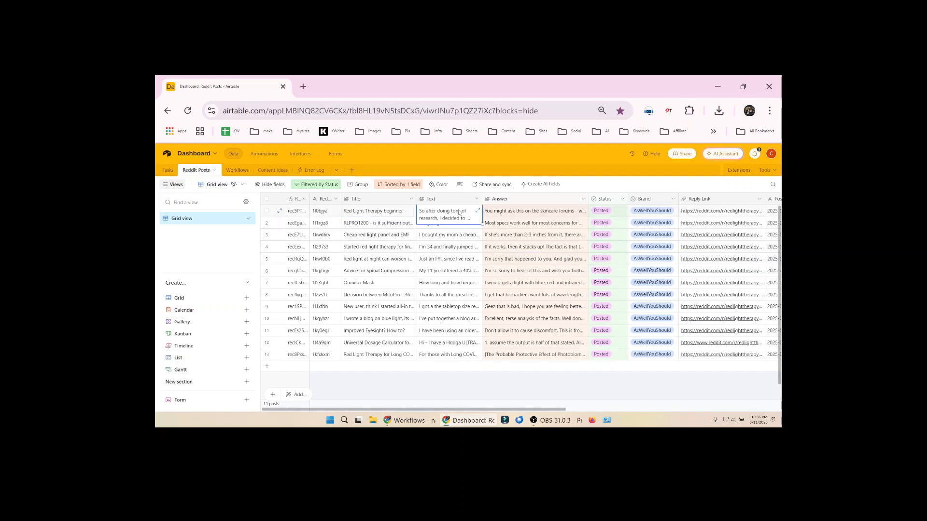
click(619, 213)
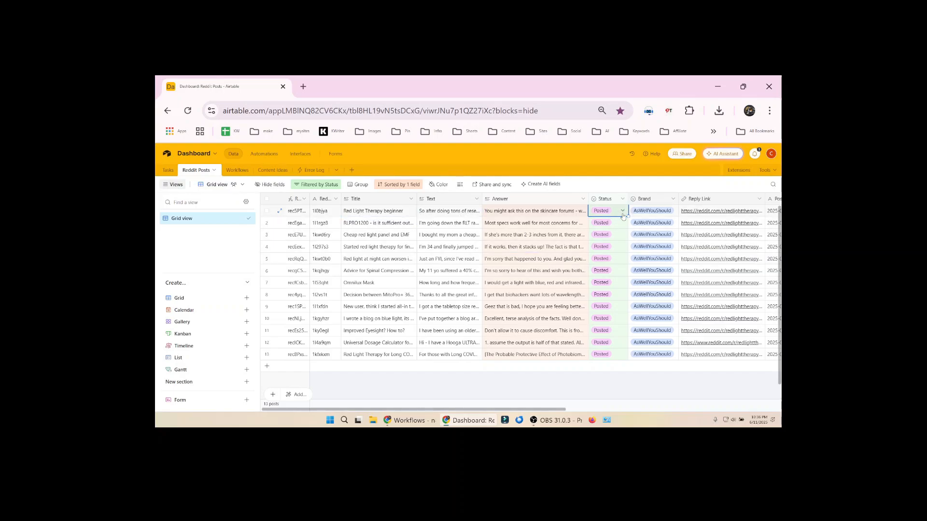
click(623, 213)
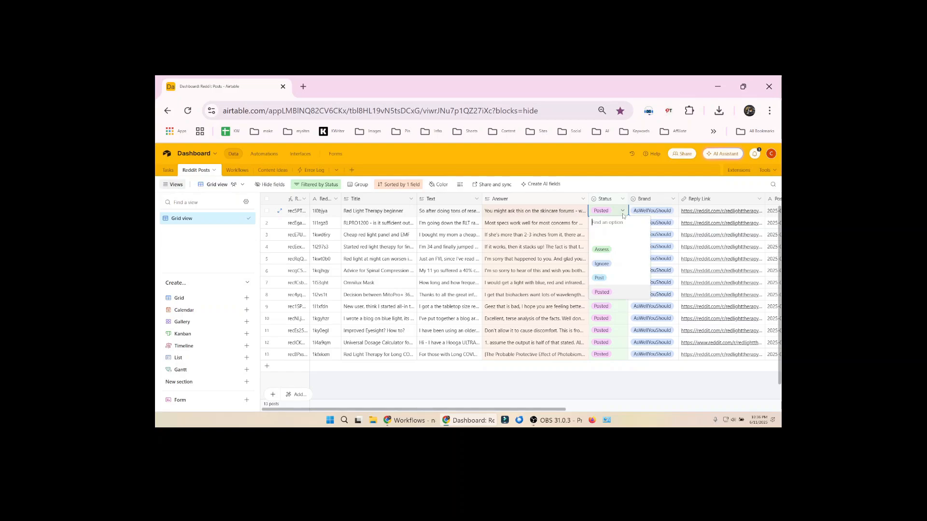
click(608, 187)
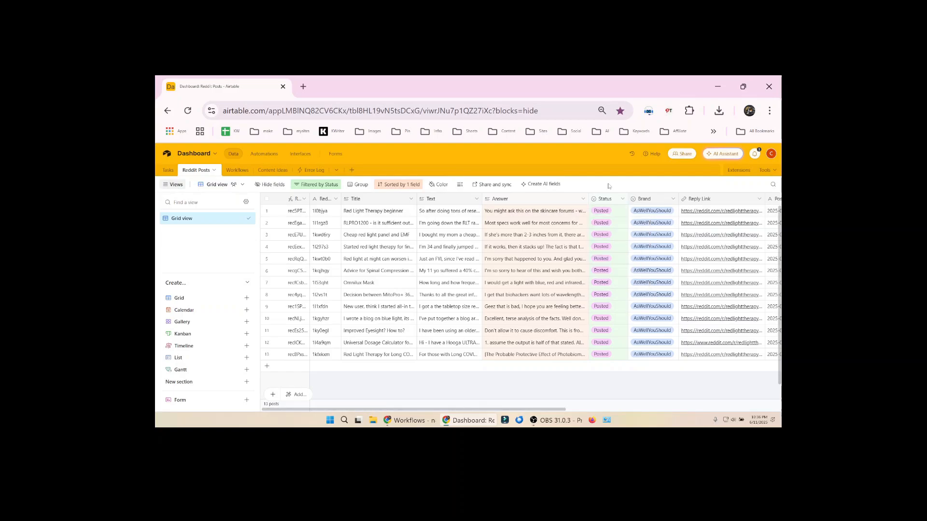
click(675, 214)
click(674, 212)
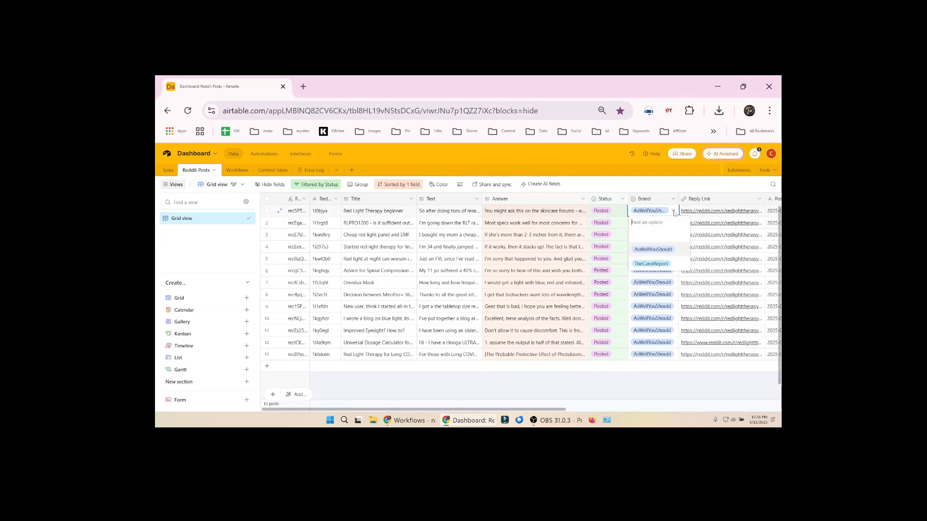
click(662, 186)
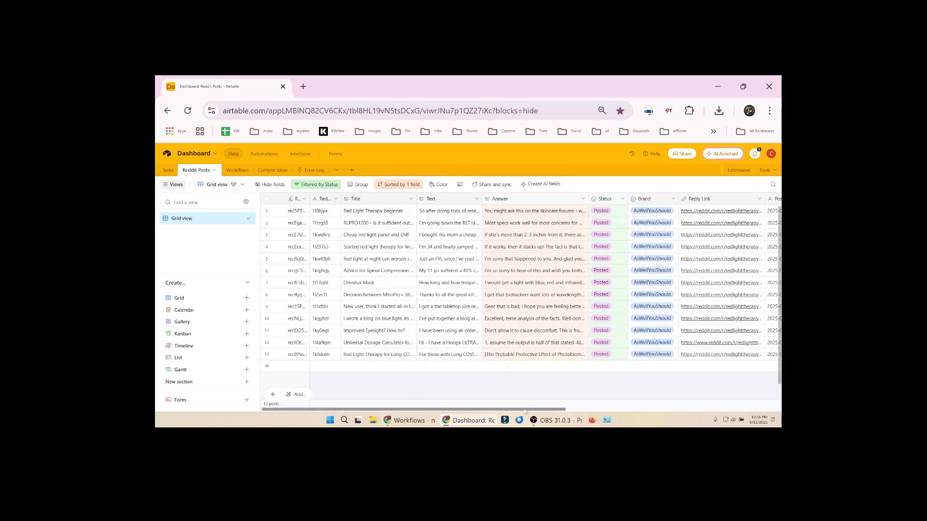
Step: View the first post's Reply Link on Reddit and return to the Airtable dashboard
scroll(573, 411, right, 3)
scroll(573, 412, right, 2)
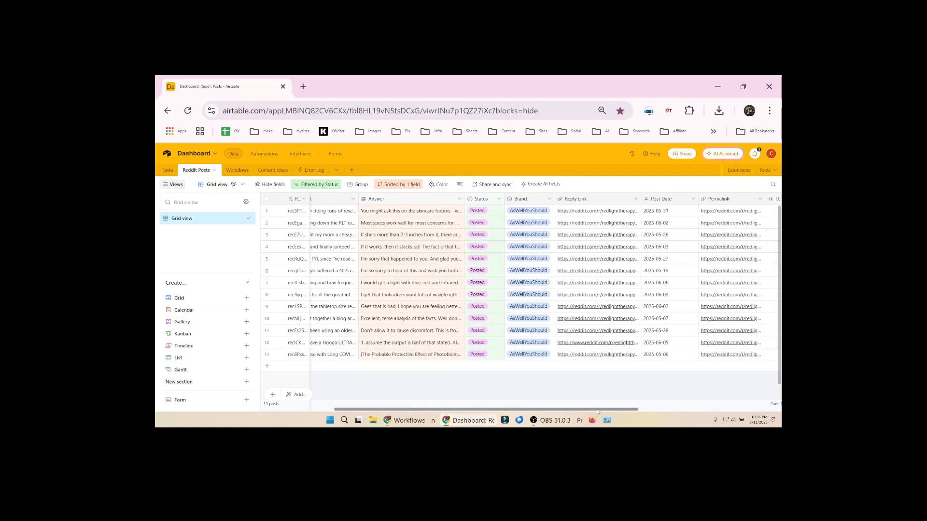
click(602, 216)
click(596, 212)
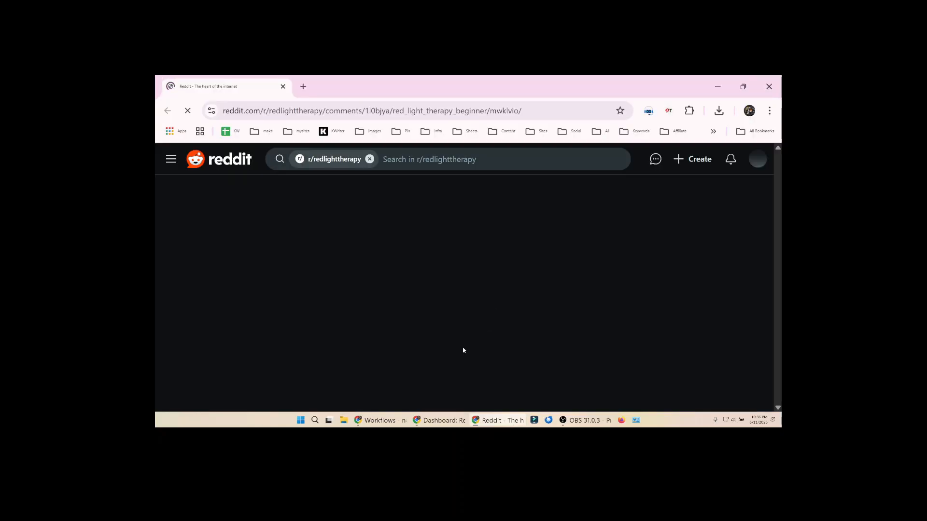
key(alt+Tab)
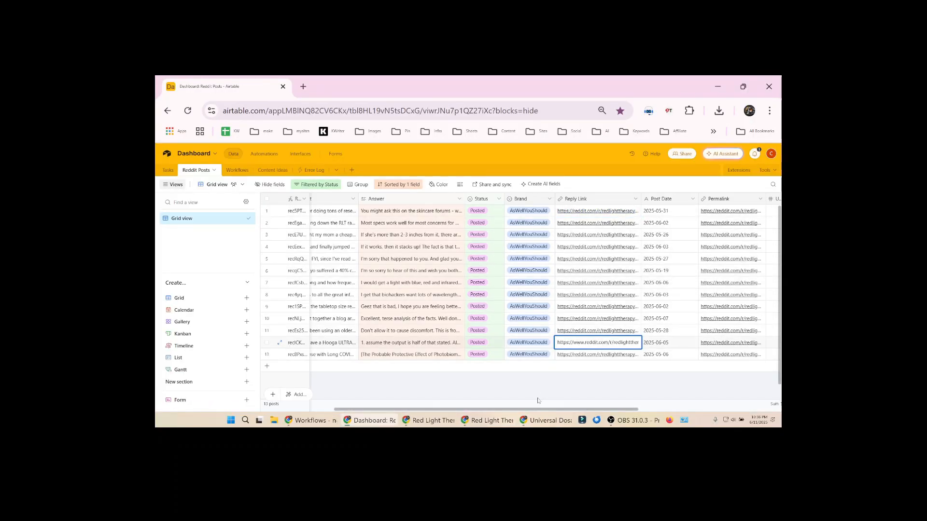
Step: View the second post's Permalink on Reddit, return to the Airtable table and check its subreddit
drag(527, 410, 646, 411)
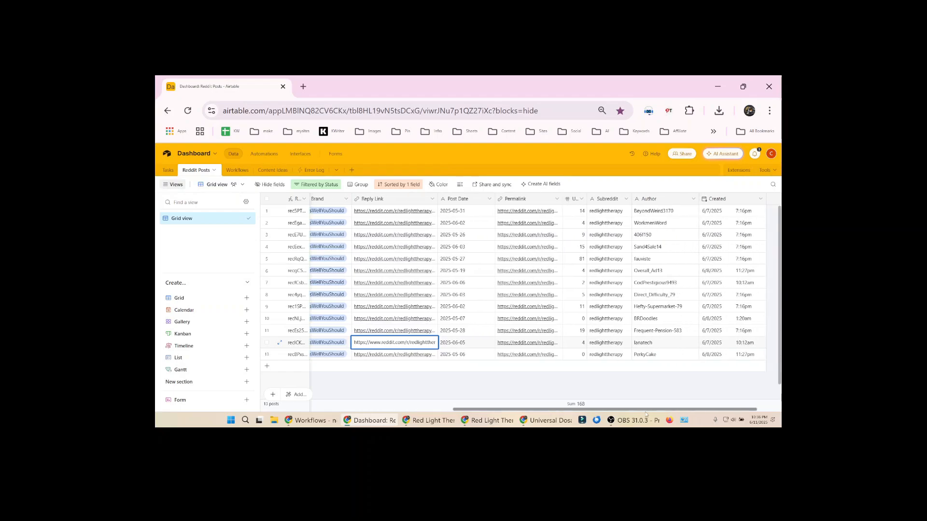
click(532, 225)
click(532, 224)
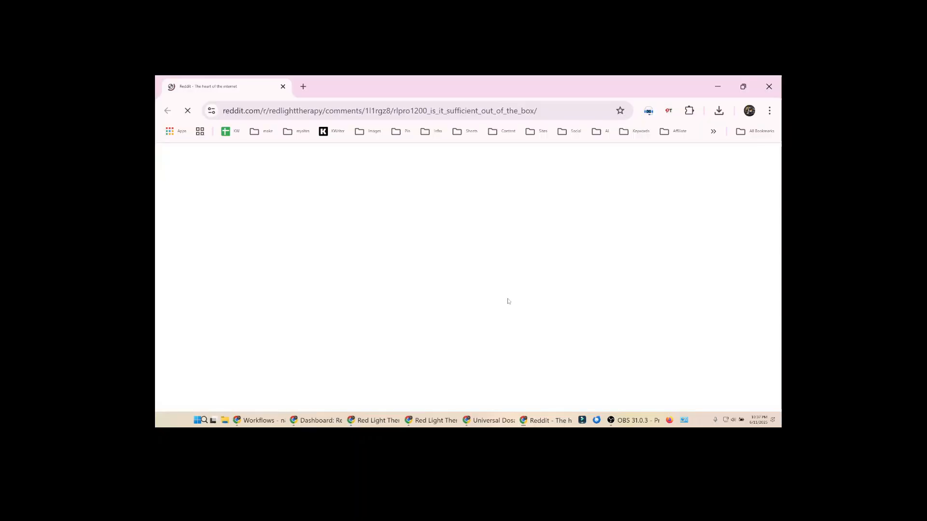
key(alt+Tab)
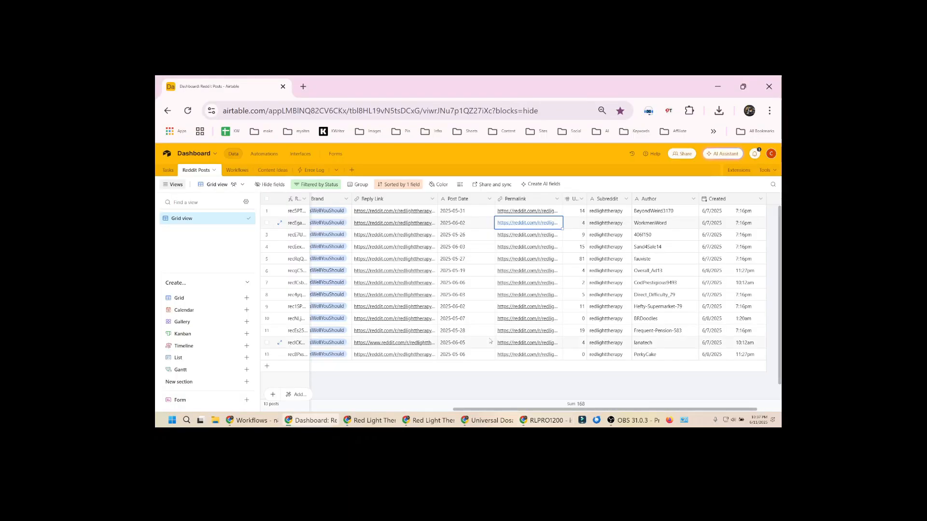
click(606, 225)
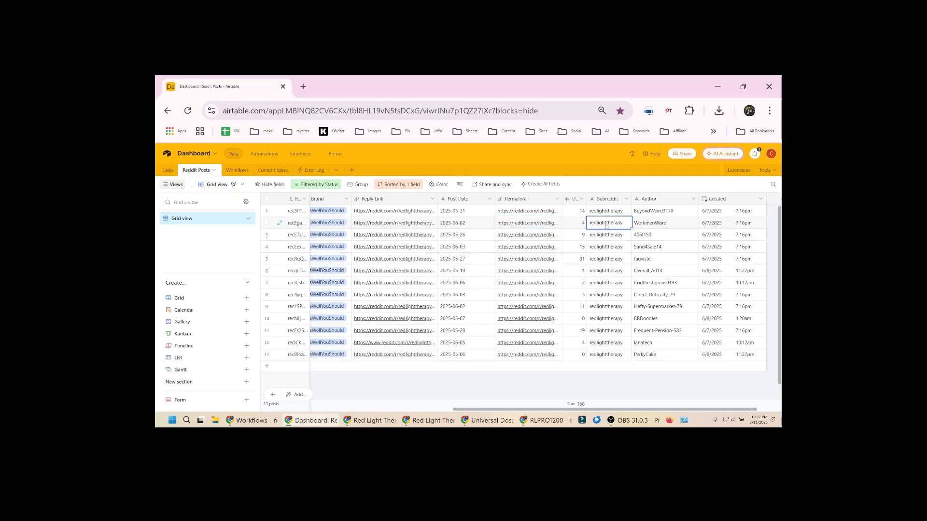
Step: Examine the Brand, Subreddit, Keyword and Sort values of the Get Reddit Posts task in the Tasks table
click(168, 170)
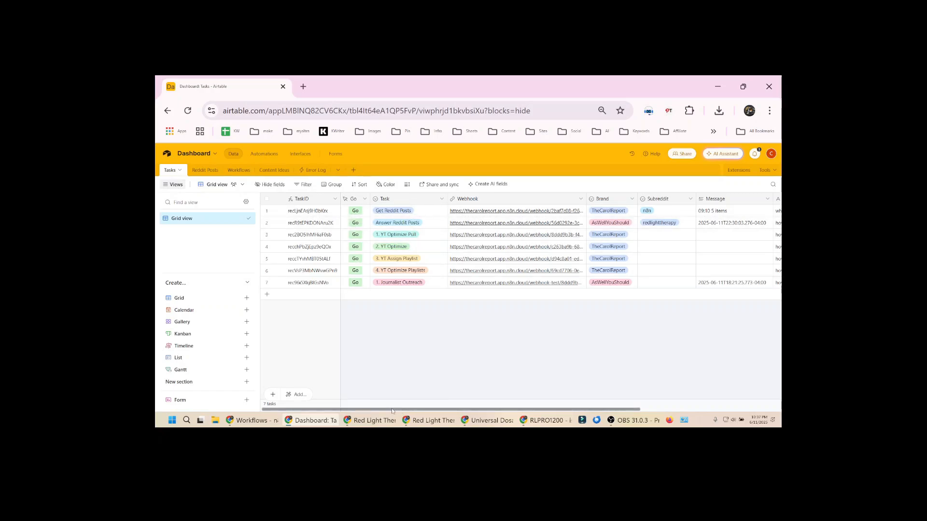
drag(392, 409, 502, 409)
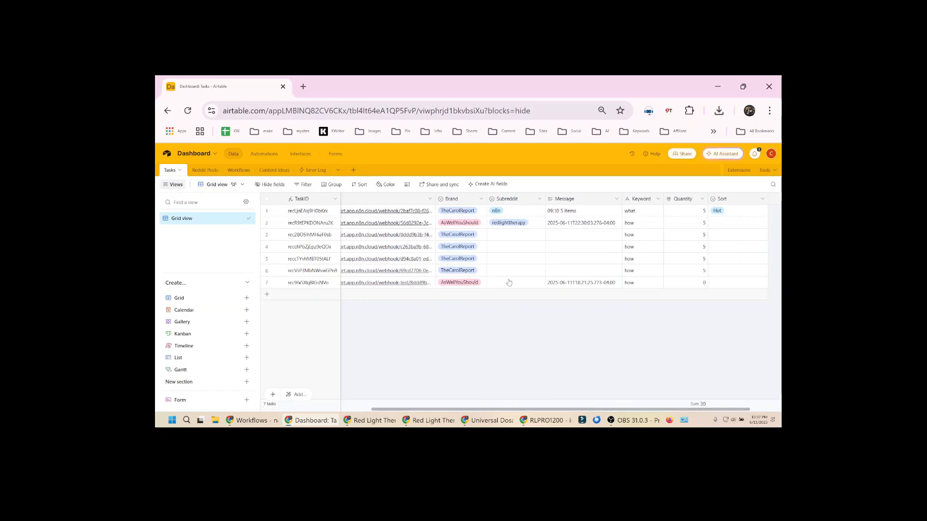
click(480, 214)
click(529, 212)
click(643, 213)
click(739, 212)
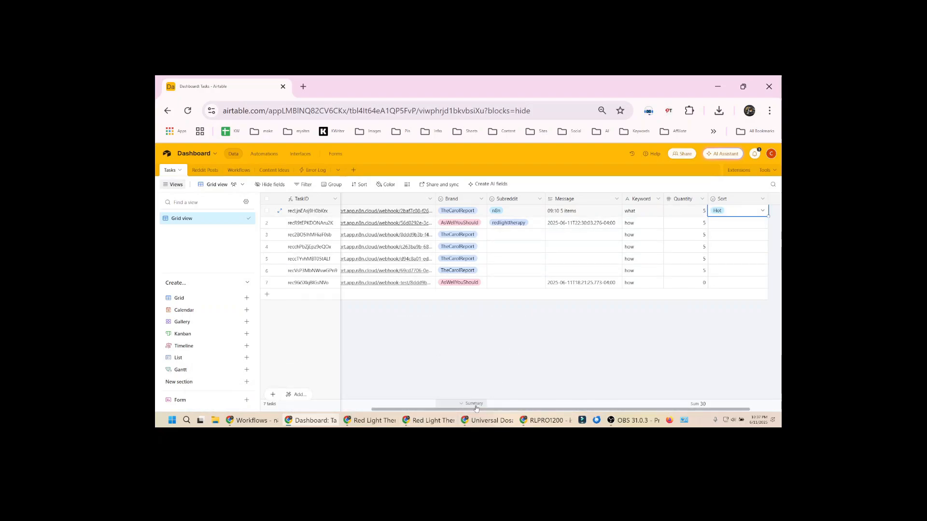
drag(475, 408, 367, 408)
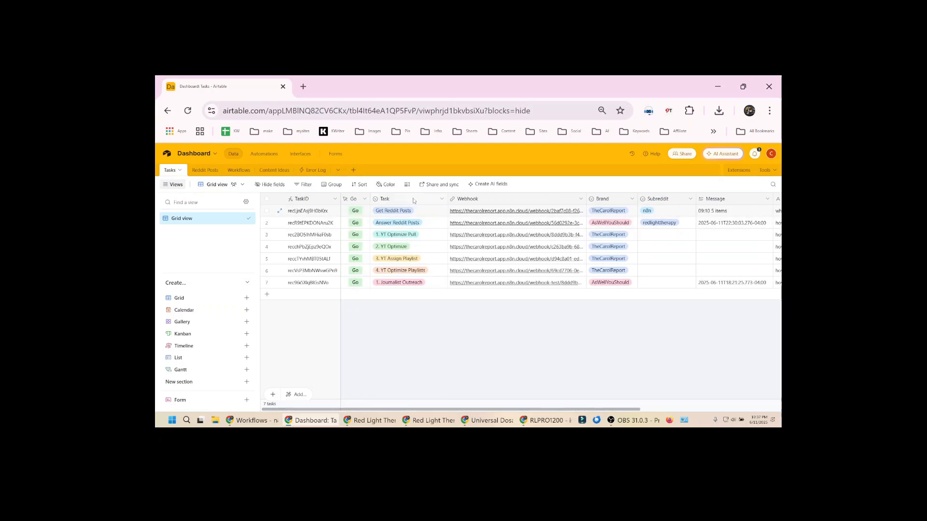
Step: Remove the status filter from the Reddit Posts table and set the second record's Status to Post
click(208, 173)
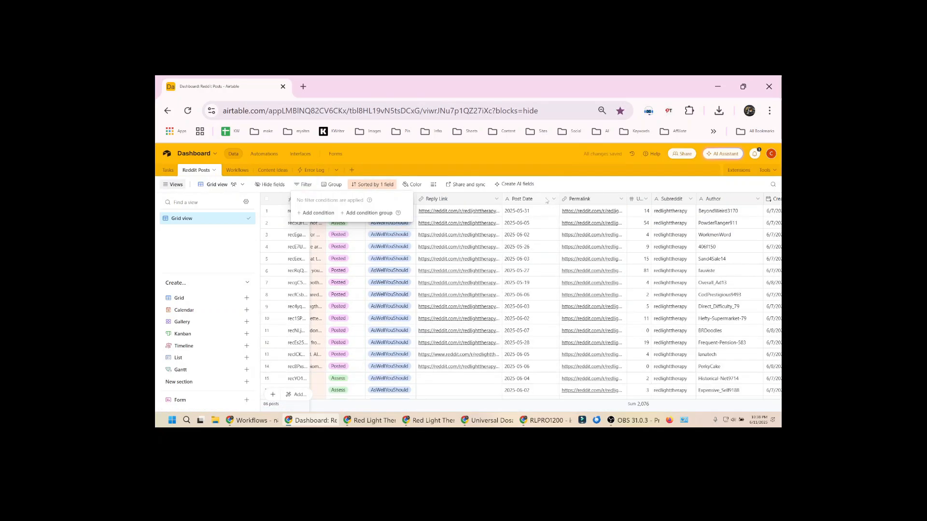
click(556, 183)
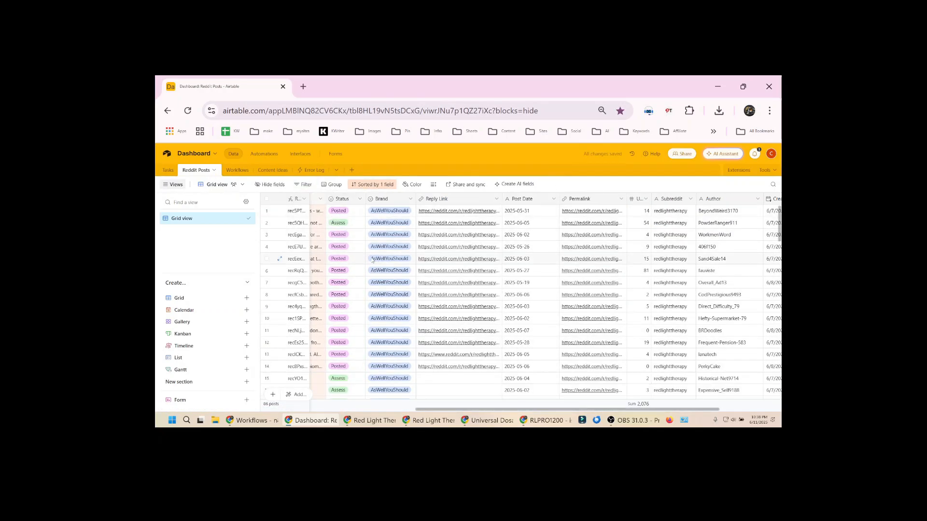
drag(437, 409, 298, 409)
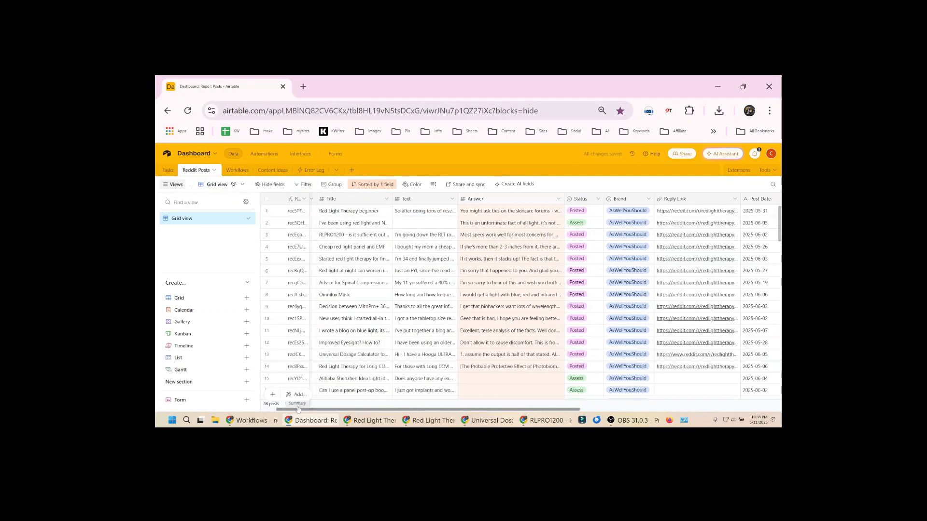
click(603, 223)
click(598, 223)
click(582, 295)
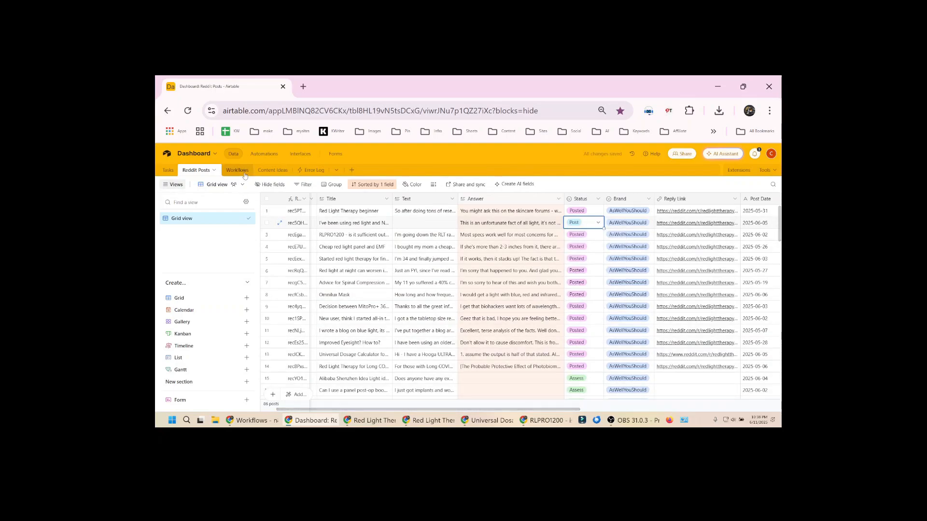
Step: Check the Tasks table, and review the Answer and source details of the second record in Reddit Posts
click(169, 170)
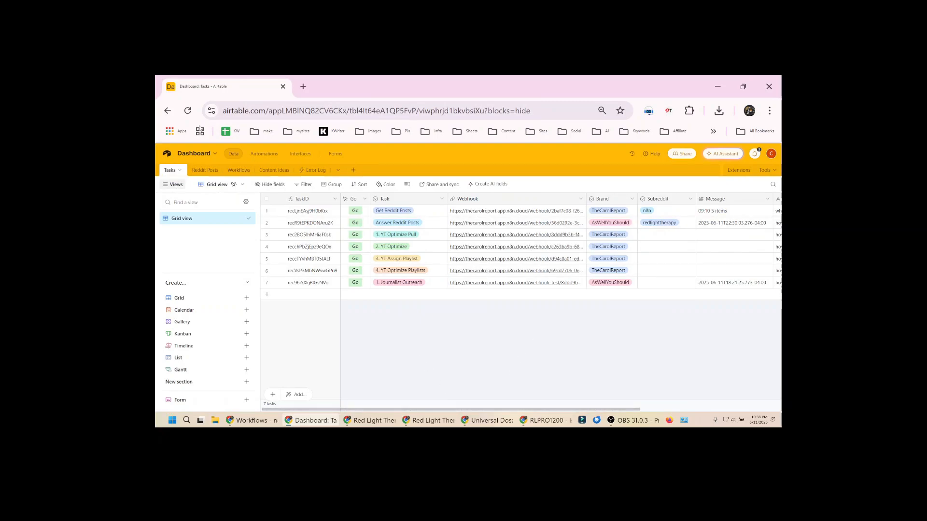
click(210, 172)
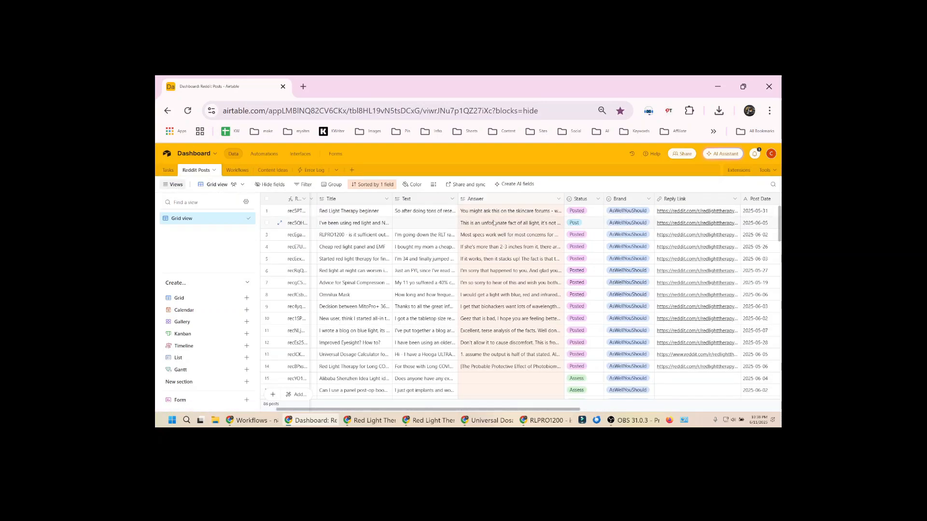
click(527, 225)
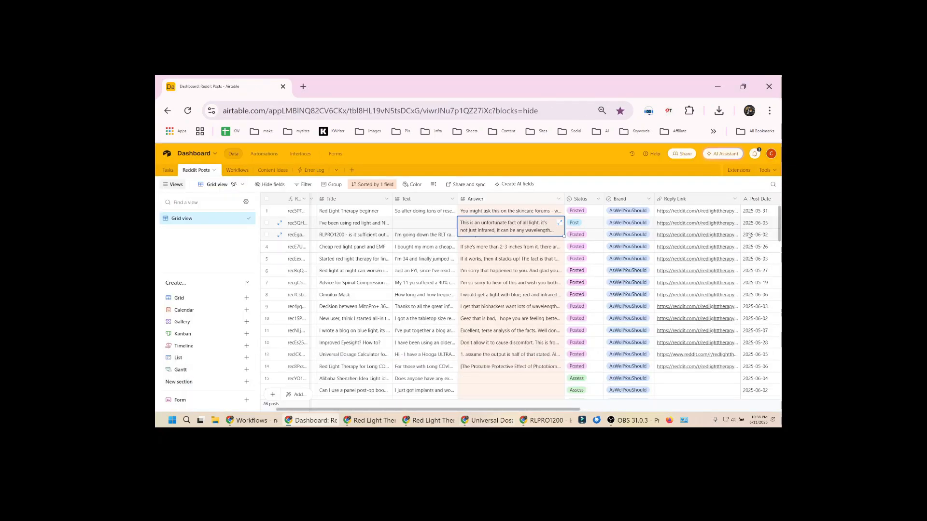
drag(473, 409, 647, 411)
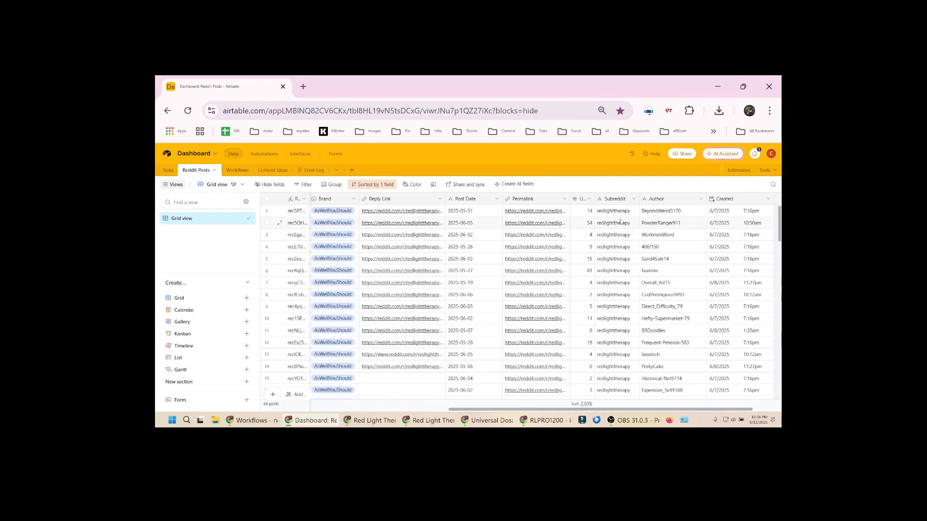
scroll(579, 222, left, 10)
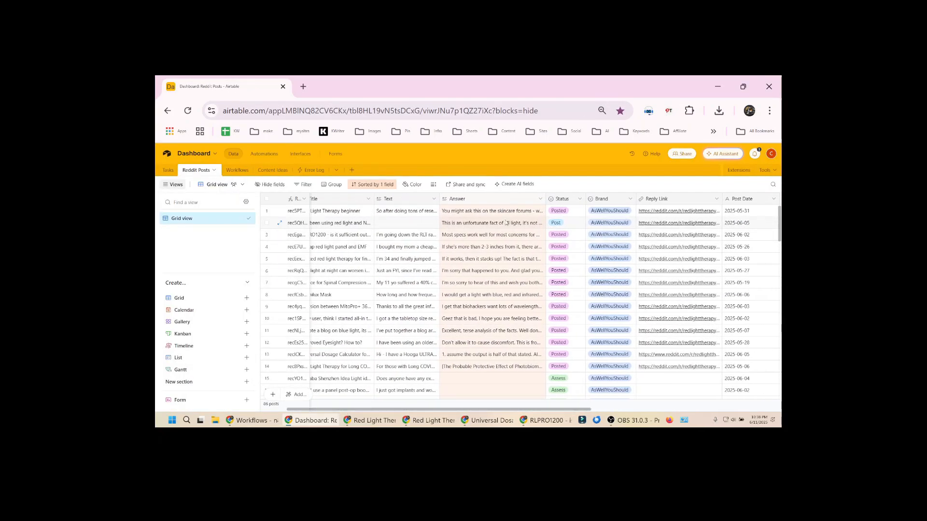
click(506, 222)
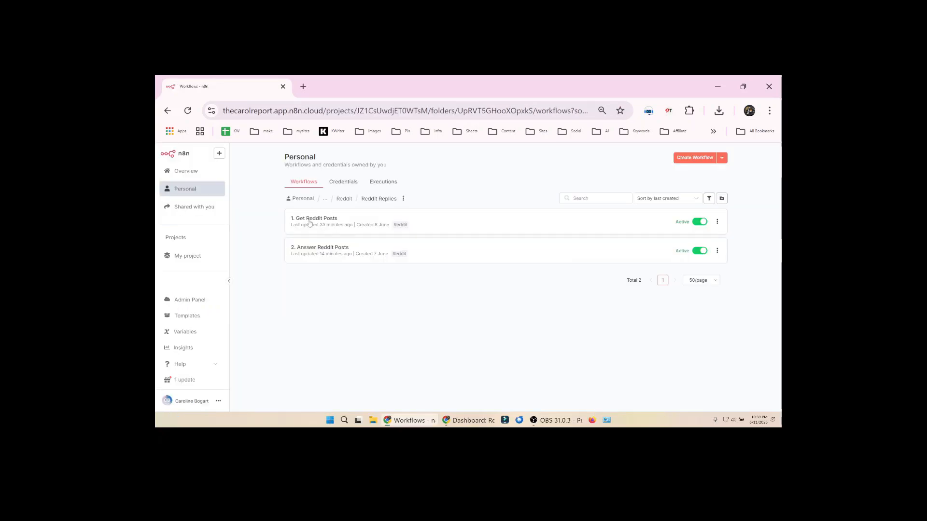
Step: In n8n, open the 1. Get Reddit Posts workflow and view the parameters of its Input Vars node
click(309, 221)
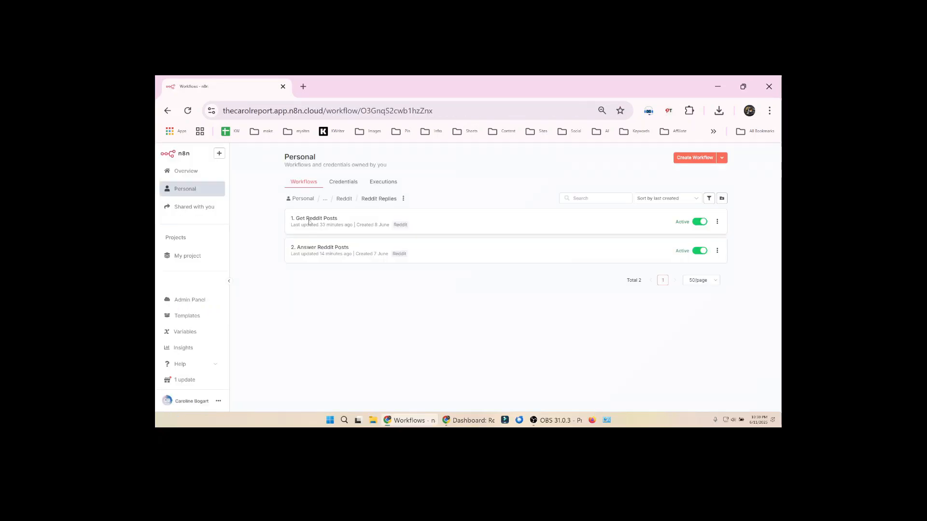
scroll(384, 297, up, 3)
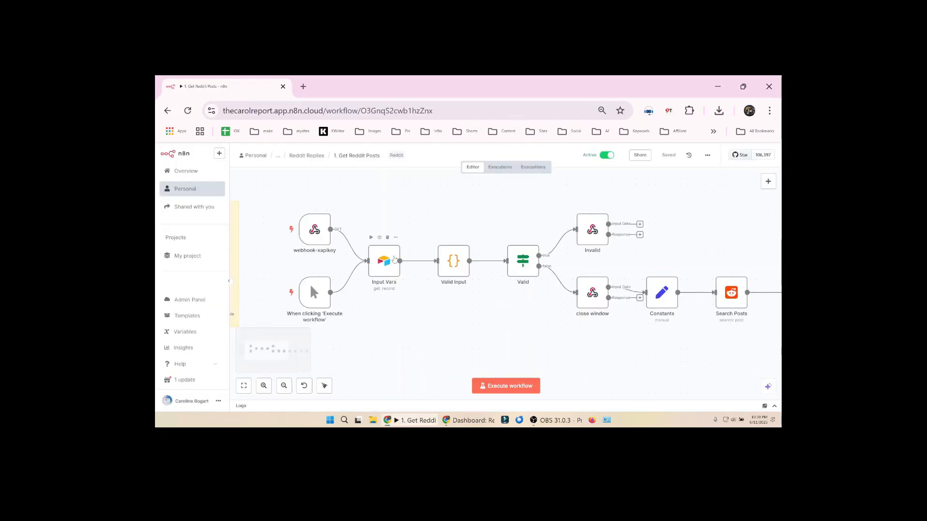
double_click(383, 259)
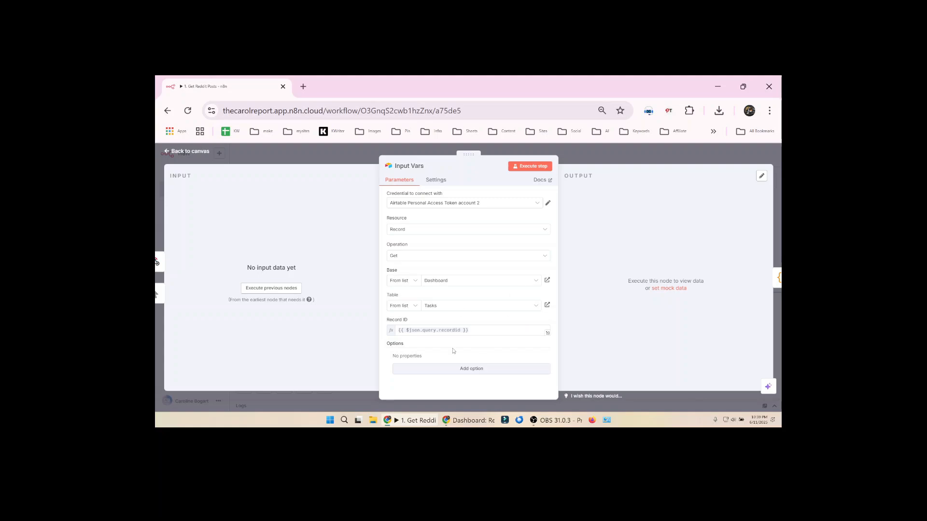
Step: Close the Input Vars node and review the filter conditions of the Worth Using node farther along the workflow
key(Escape)
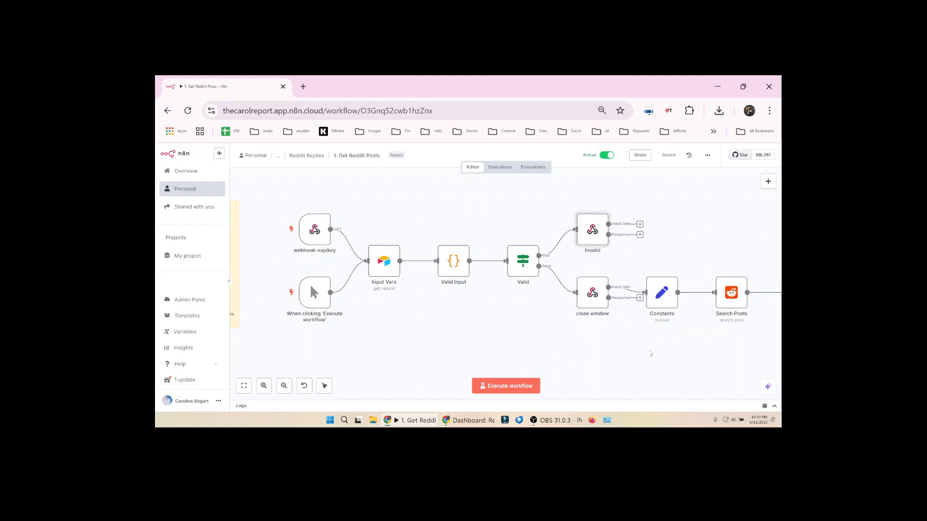
drag(735, 336, 519, 306)
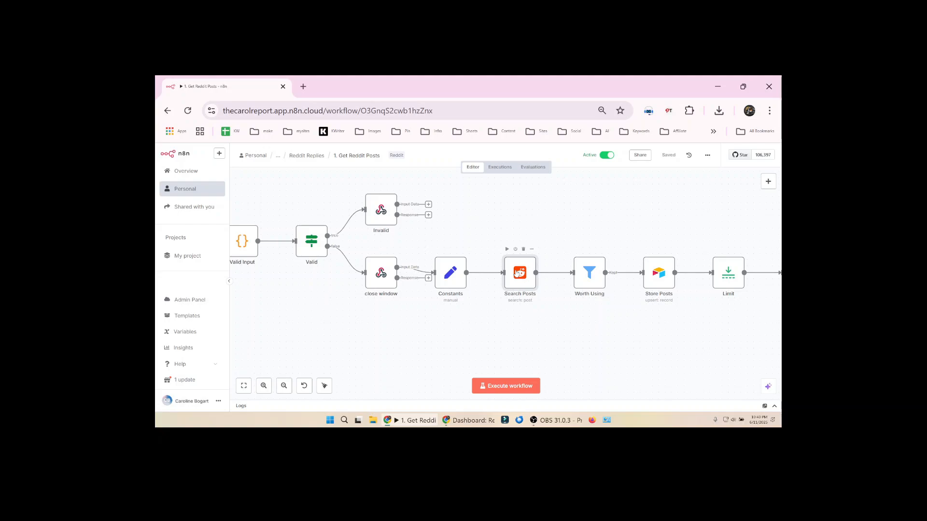
double_click(589, 274)
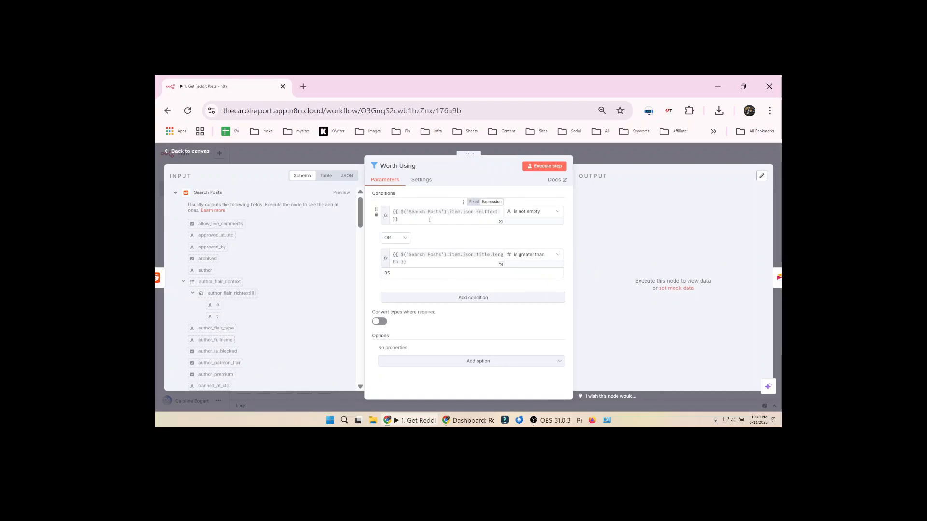
click(614, 155)
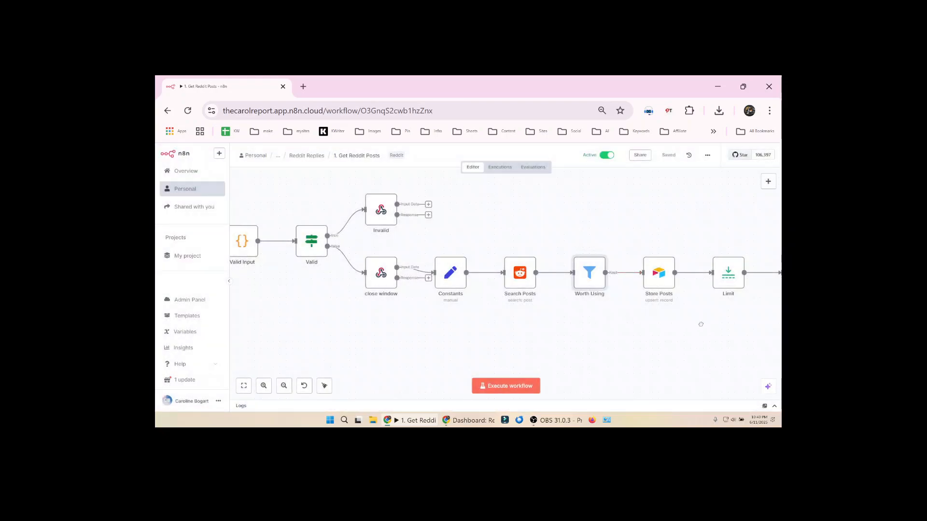
Step: Review the Store Posts node's matching column and the values it writes to the Airtable table
scroll(701, 324, right, 5)
double_click(519, 265)
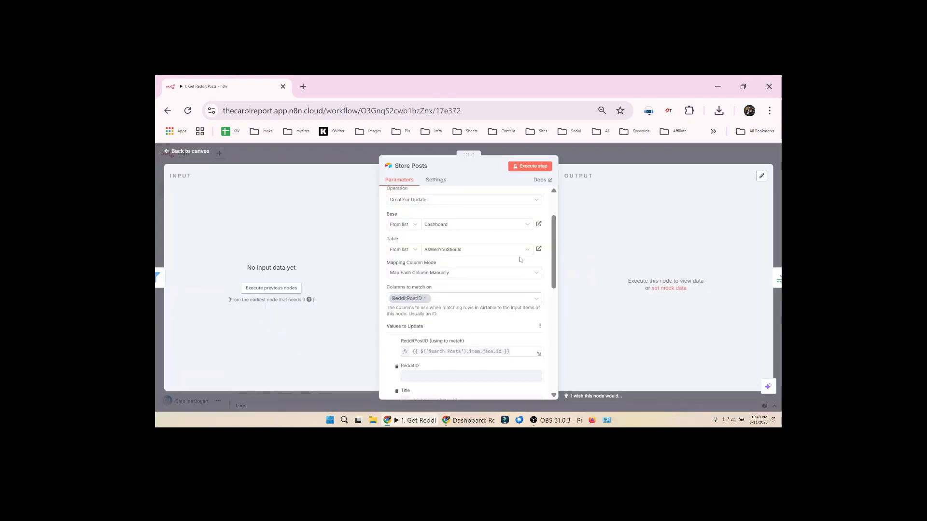
scroll(520, 259, down, 3)
click(574, 155)
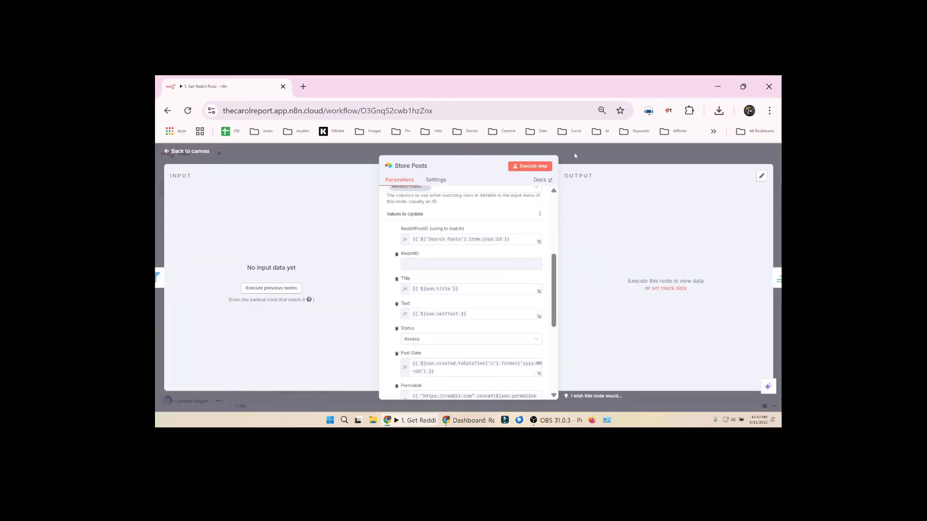
Step: View the Airtable node of the 2. Answer Reddit Posts workflow, and check the Answer Reddit Posts task in Airtable's Tasks table
click(660, 261)
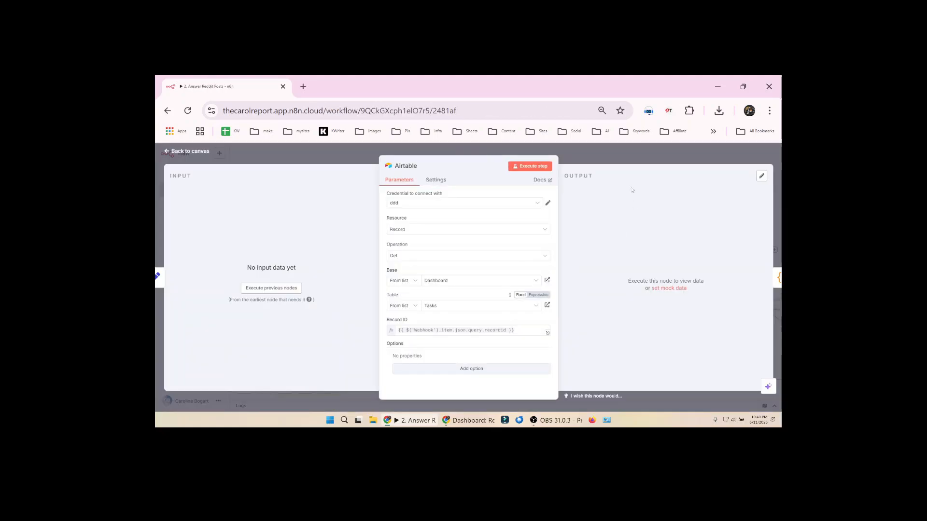
click(595, 158)
key(alt+Tab)
key(alt+Tab)
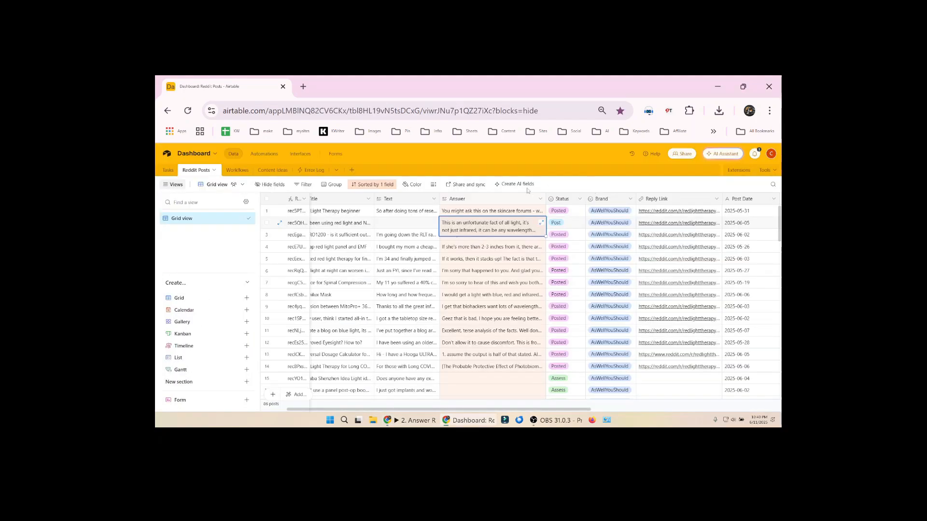
click(169, 170)
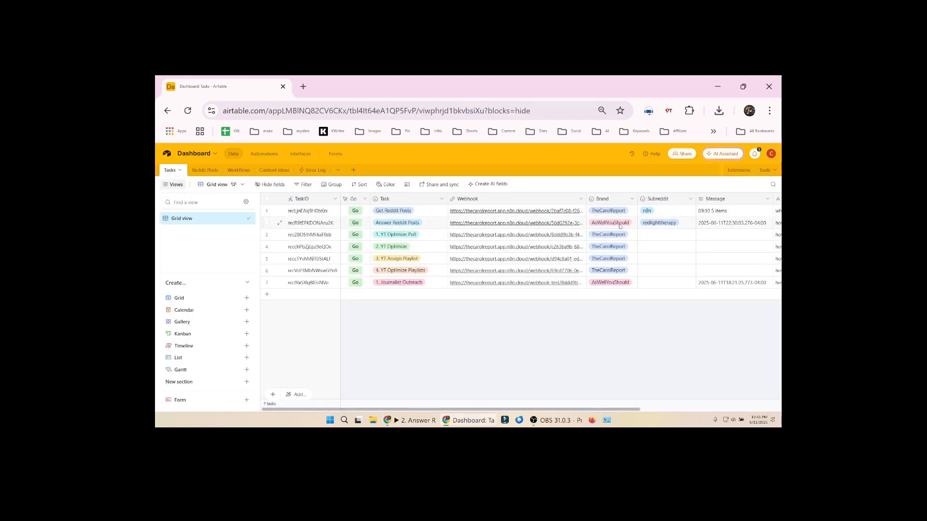
Step: Back in n8n, examine the Filter By Formula expression of the Get Answers node
key(alt+Tab)
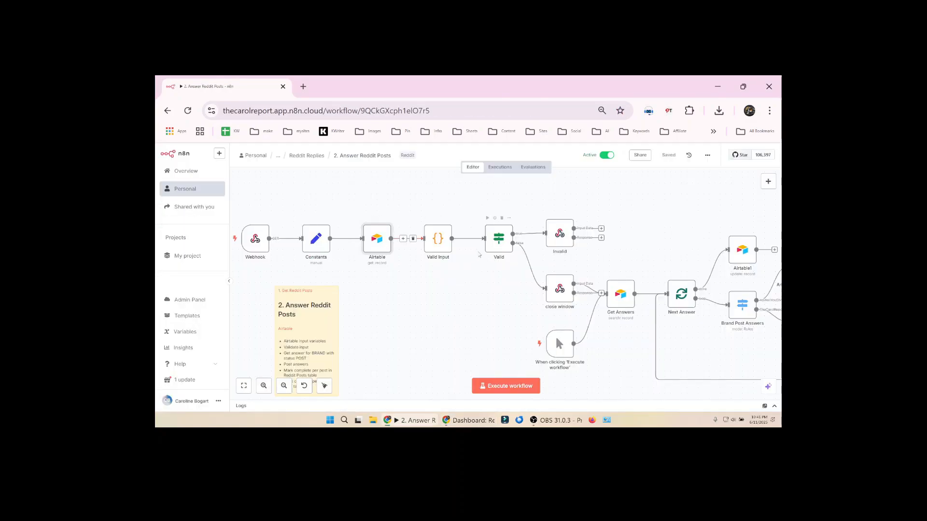
double_click(620, 296)
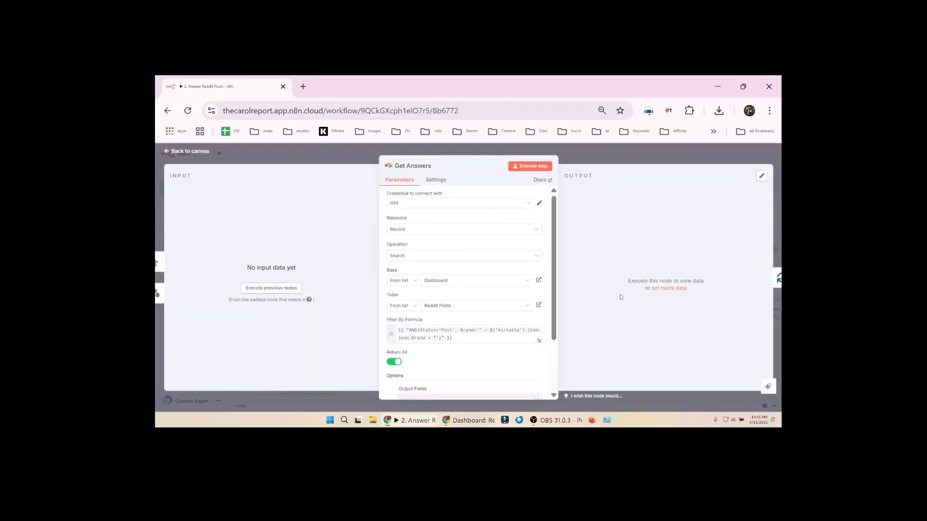
triple_click(392, 334)
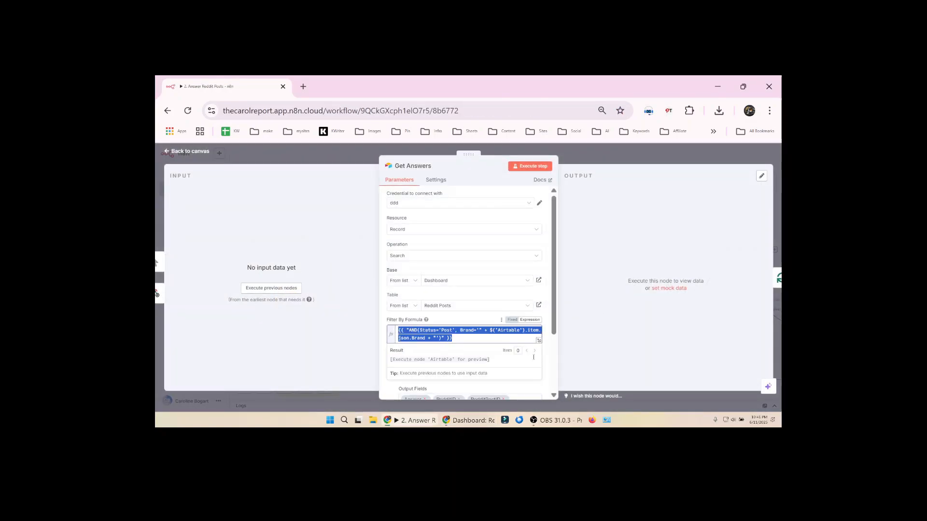
click(594, 153)
drag(630, 339, 397, 286)
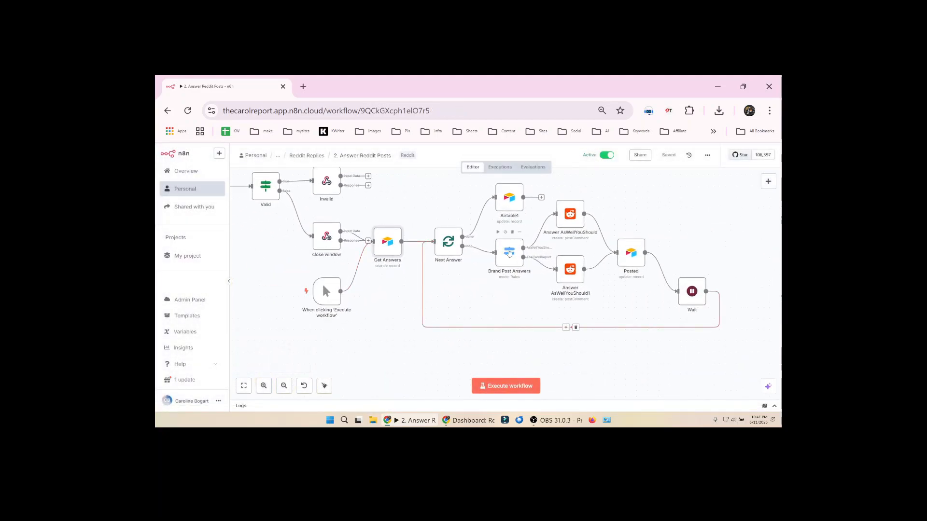
Step: Check the Reddit credentials offered in the Answer AsWellYouShould node, keeping Reddit AsWellYouShould selected
click(510, 252)
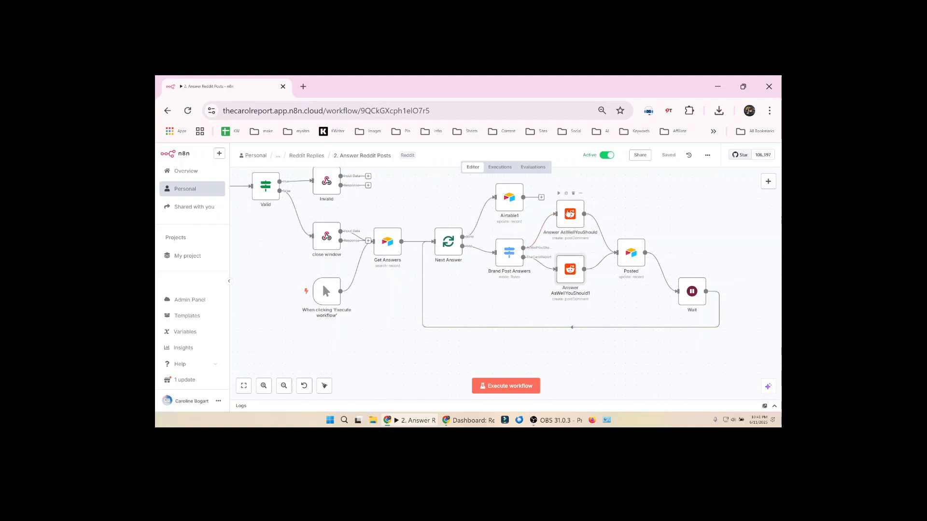
double_click(568, 214)
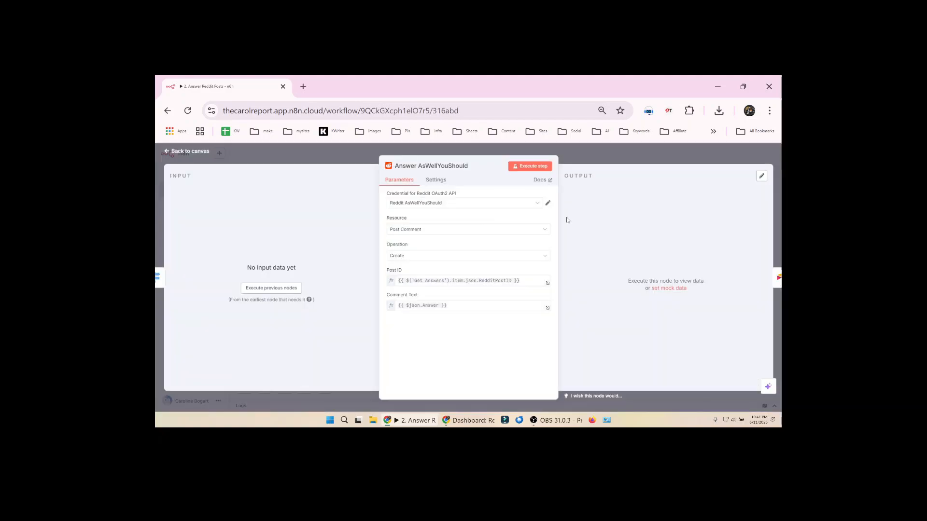
click(537, 204)
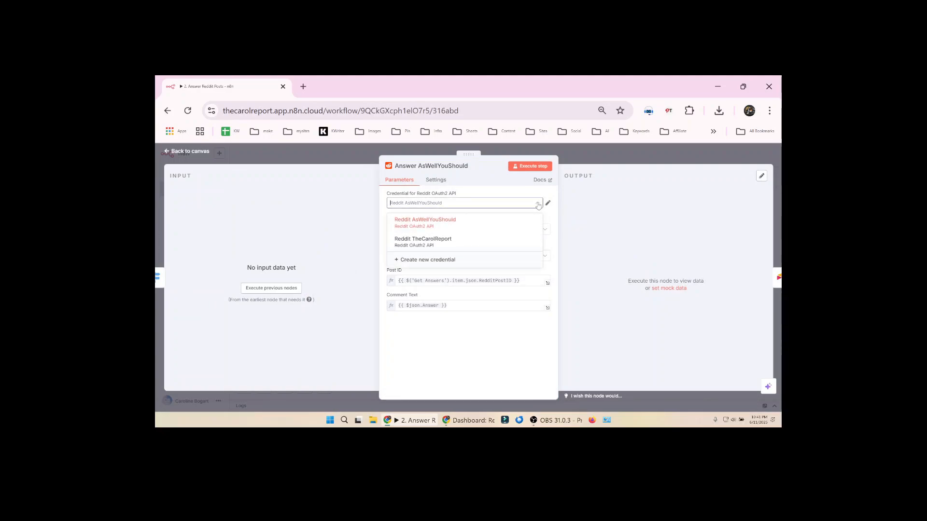
click(442, 223)
click(536, 203)
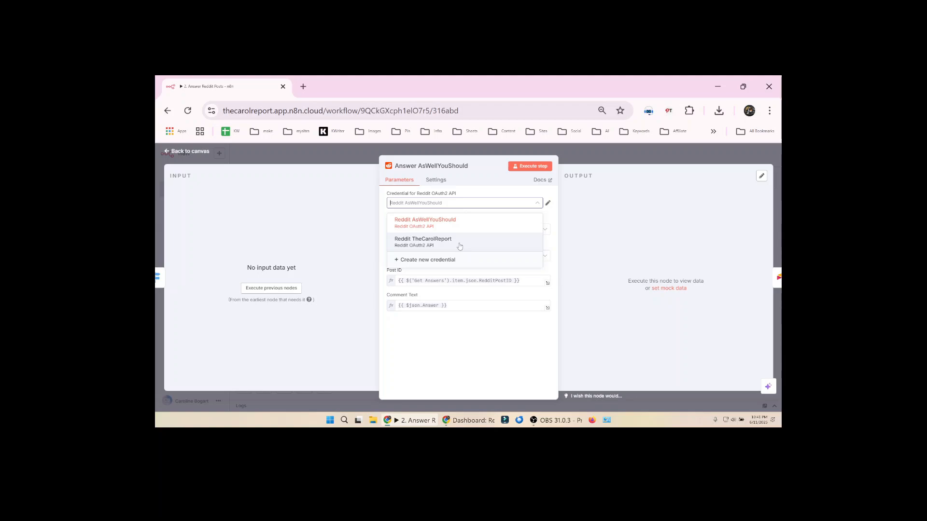
click(485, 220)
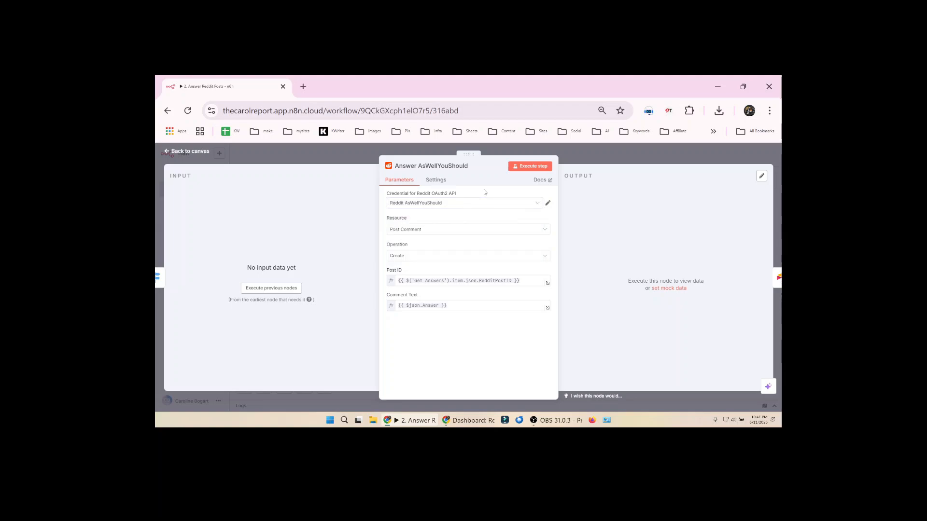
Step: Examine the Post ID and Comment Text expressions of the Answer AsWellYouShould node
drag(521, 282, 394, 281)
click(498, 337)
drag(449, 305, 393, 304)
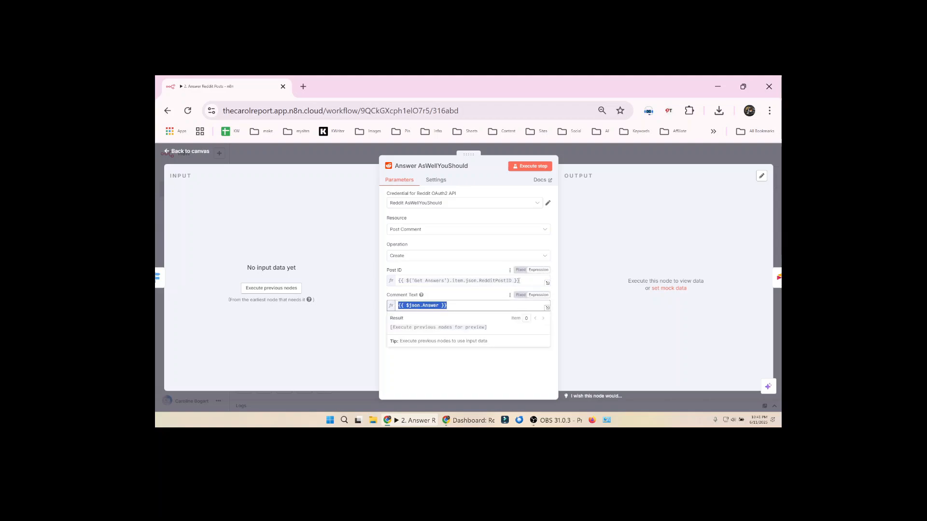
drag(520, 282, 398, 282)
click(475, 320)
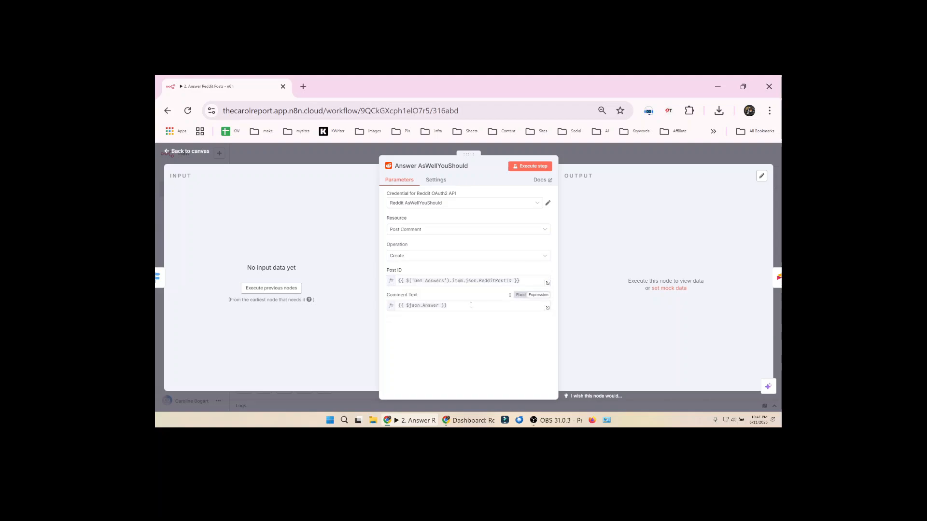
click(591, 159)
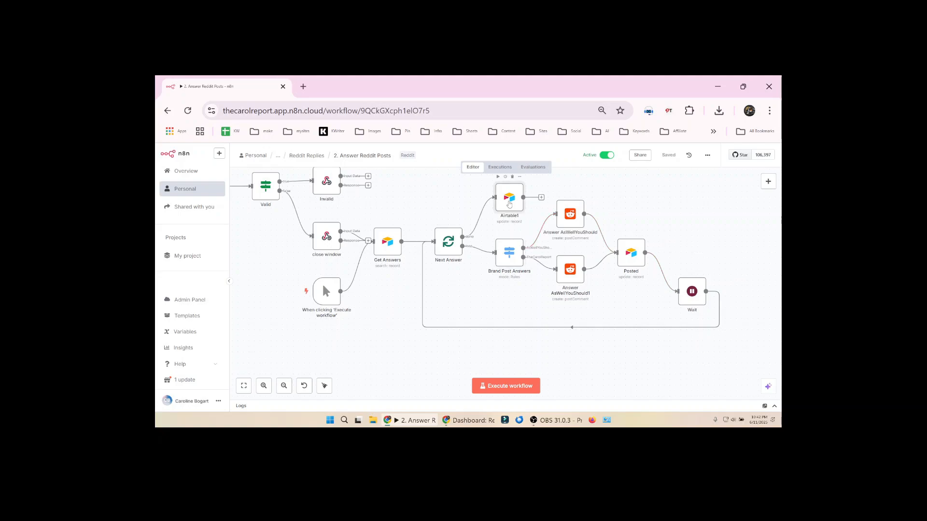
Step: Review the TaskID and Message values that the Airtable1 node updates in the Tasks table
double_click(509, 199)
scroll(487, 261, down, 3)
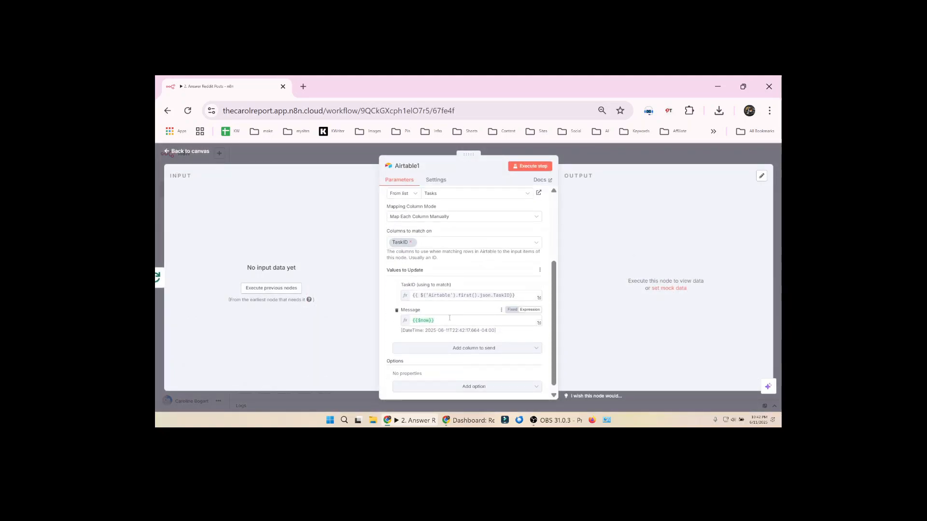
click(568, 158)
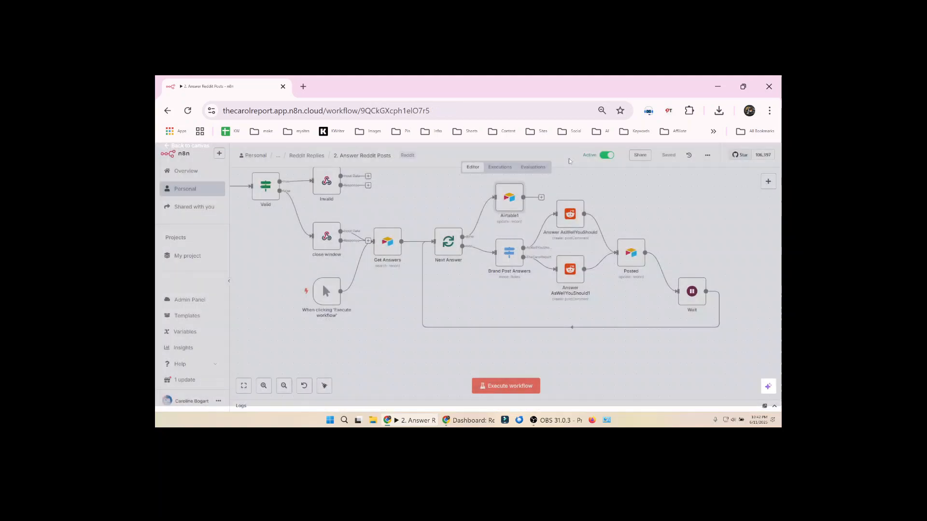
Step: Open the 1. Get Reddit Posts workflow again and review the webhook-xapikey node's URL and response settings
click(311, 156)
click(312, 219)
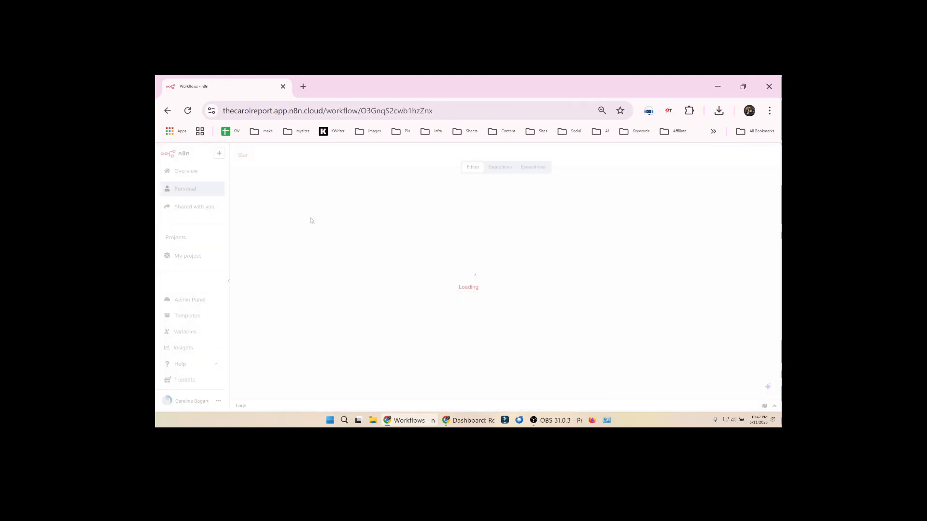
scroll(361, 295, up, 5)
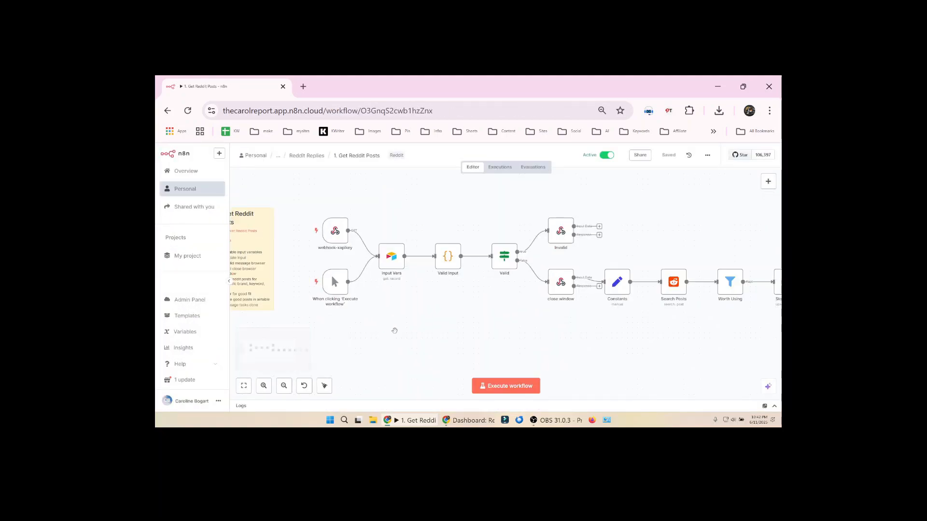
double_click(323, 202)
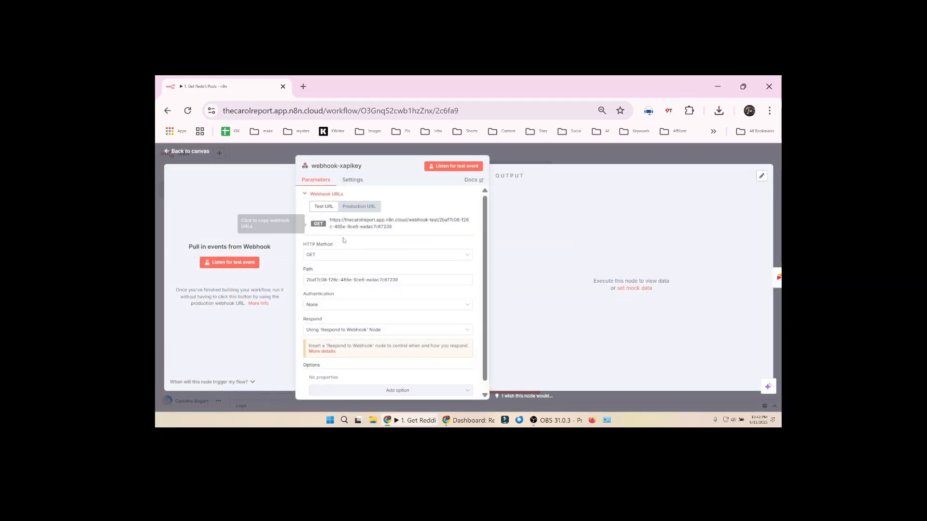
scroll(374, 277, down, 1)
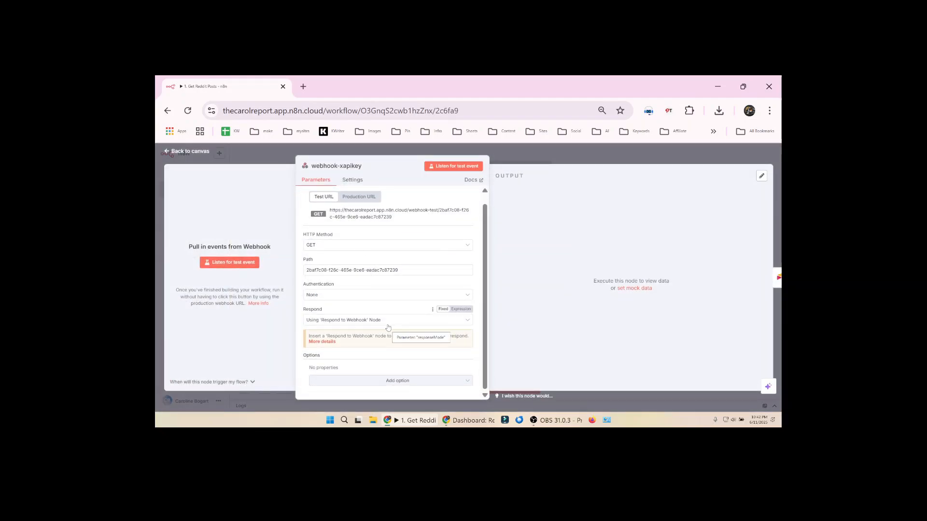
key(Escape)
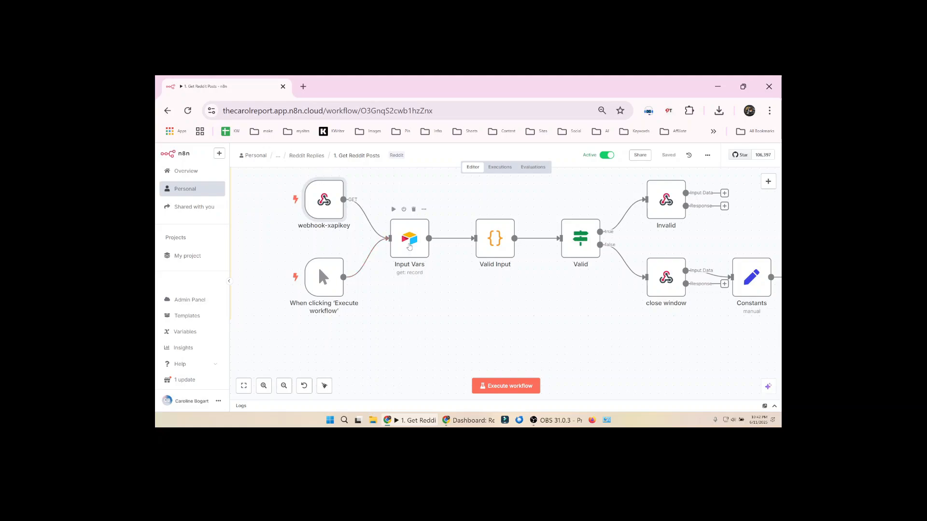
Step: Trace the validation path through the Input Vars, Valid Input, Valid and Invalid nodes
click(409, 247)
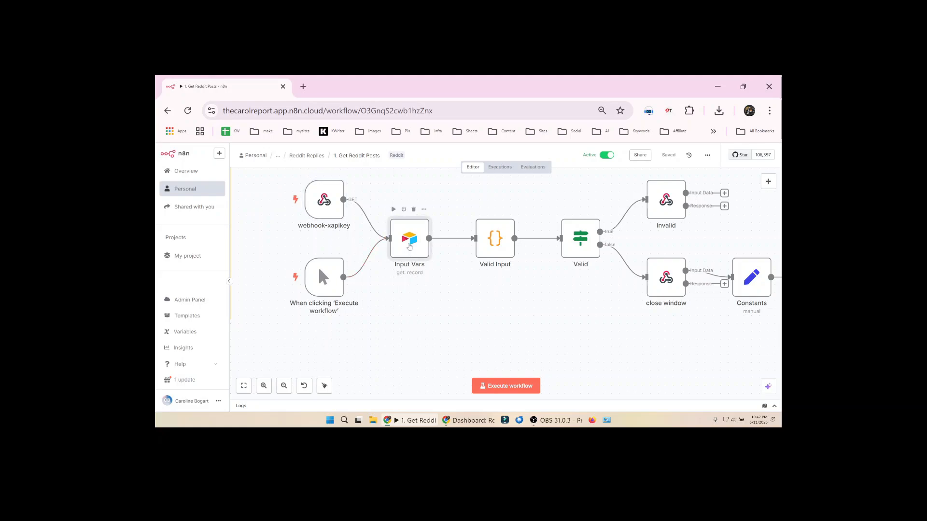
click(496, 240)
click(584, 240)
click(666, 200)
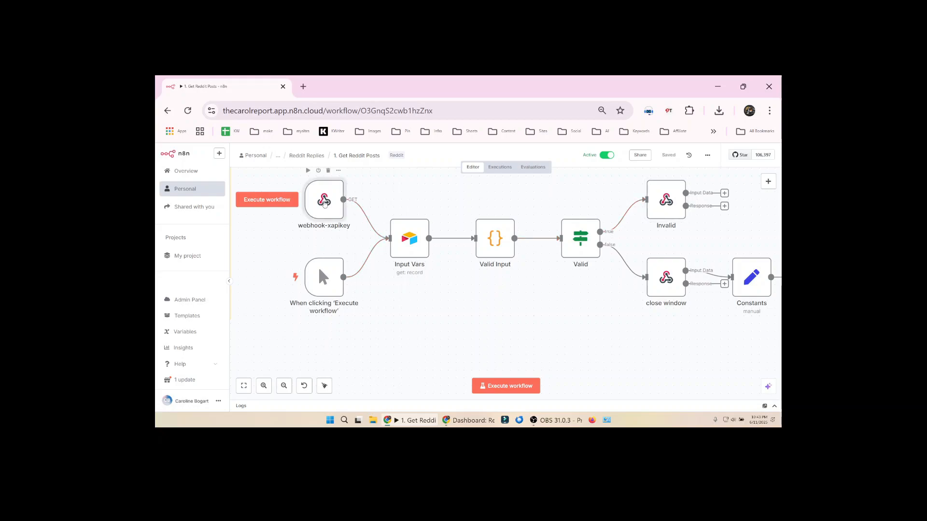
Step: Copy the webhook-xapikey node's test URL into the Webhook field of the Get Reddit Posts task in Airtable, and return to the n8n canvas
double_click(324, 203)
click(363, 224)
key(alt+Tab)
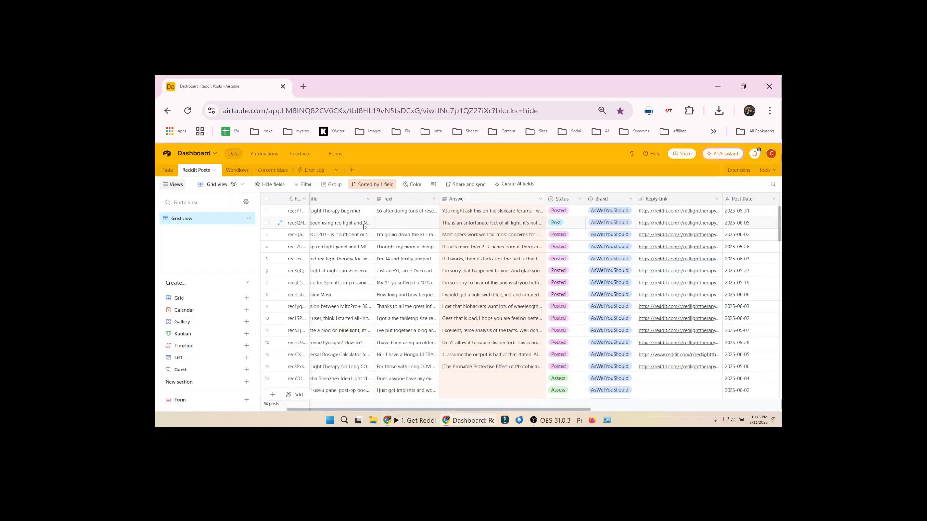
key(alt+Tab)
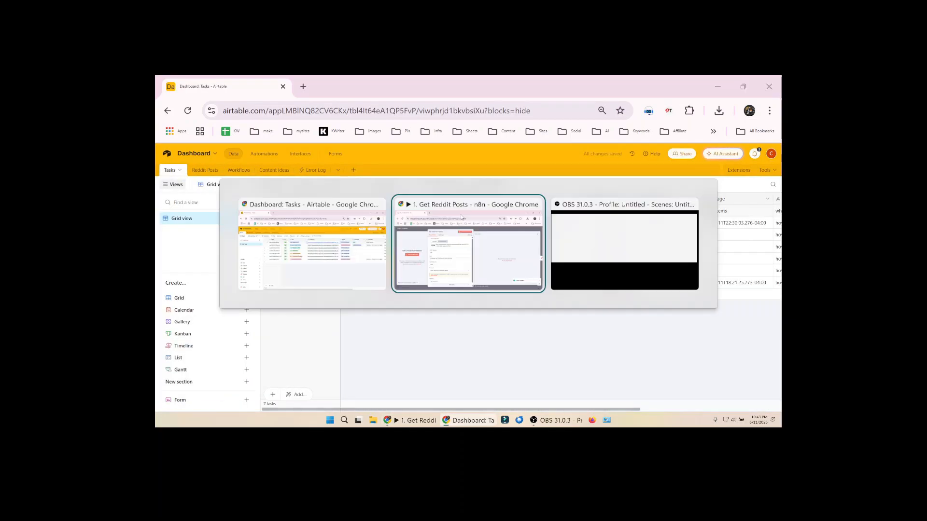
key(Escape)
Step: Execute the workflow so it listens for a test event, and trigger it with Go on the Get Reddit Posts task in Airtable
click(502, 386)
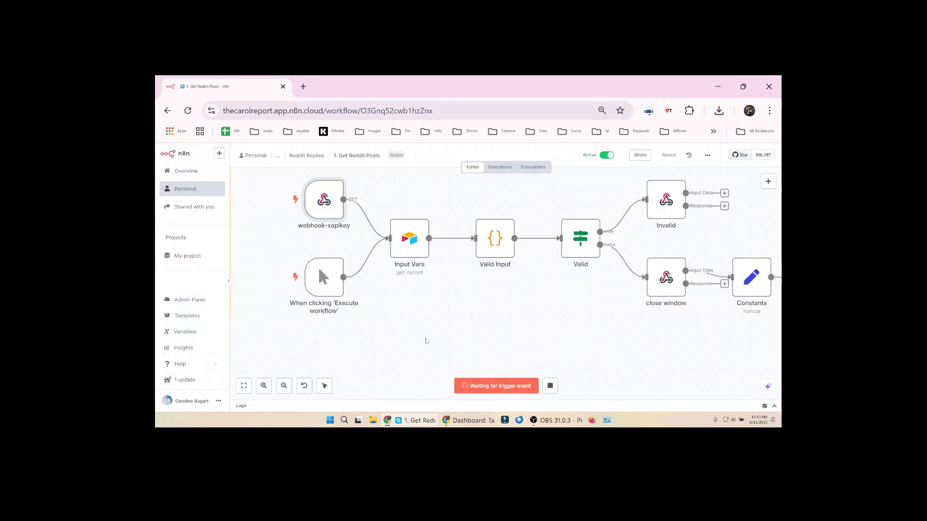
key(alt+Tab)
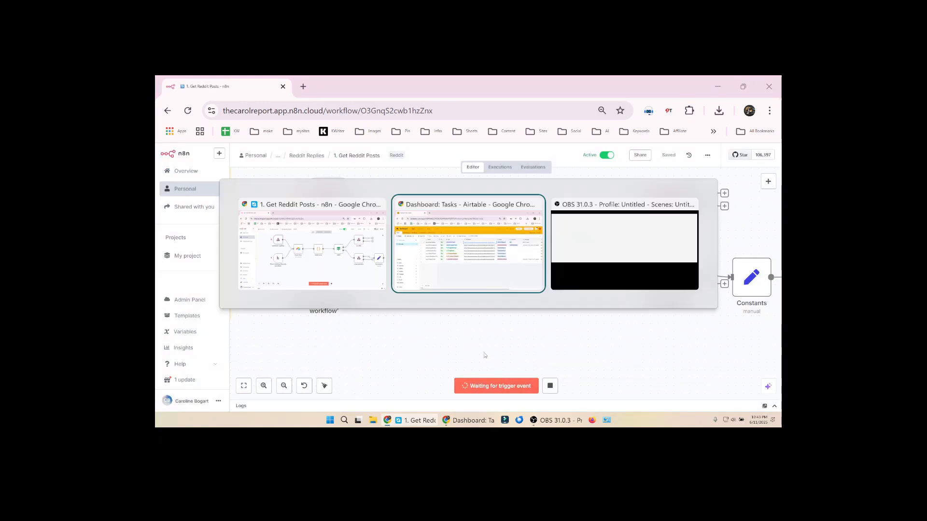
click(356, 211)
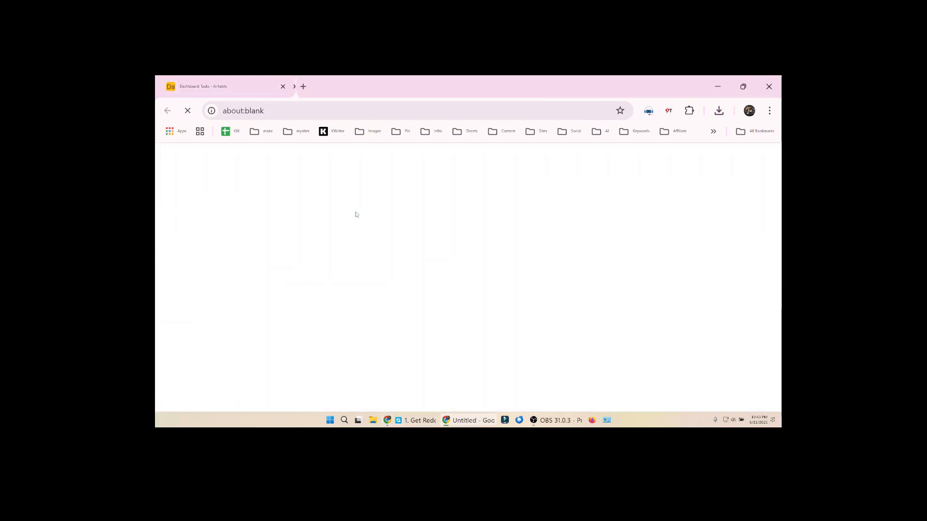
Step: Open the webhook-xapikey node and find the recordid query parameter in its output
double_click(325, 198)
scroll(671, 254, down, 5)
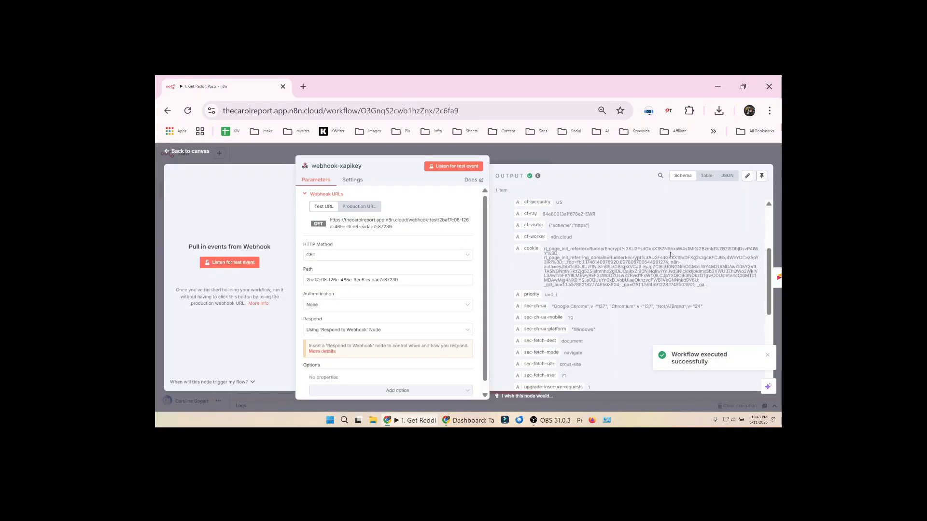
scroll(670, 254, down, 2)
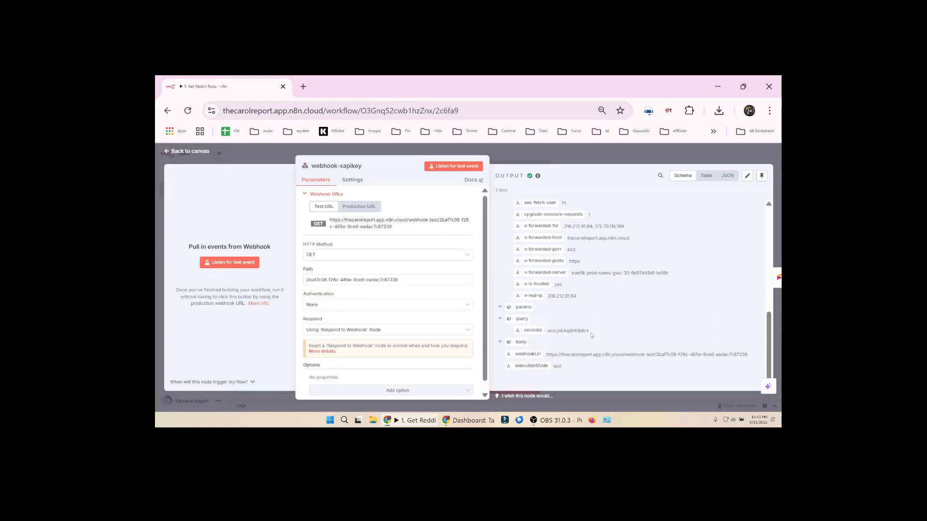
drag(594, 332, 499, 326)
double_click(575, 330)
Step: Switch to Airtable, edit the URL formula of the Go button field, and save the field
key(alt+Tab)
key(alt+Tab)
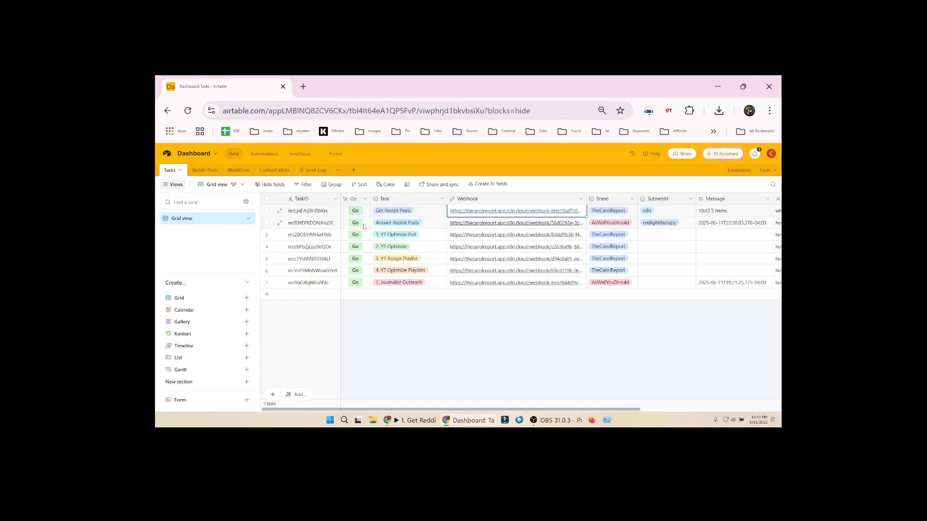
double_click(356, 201)
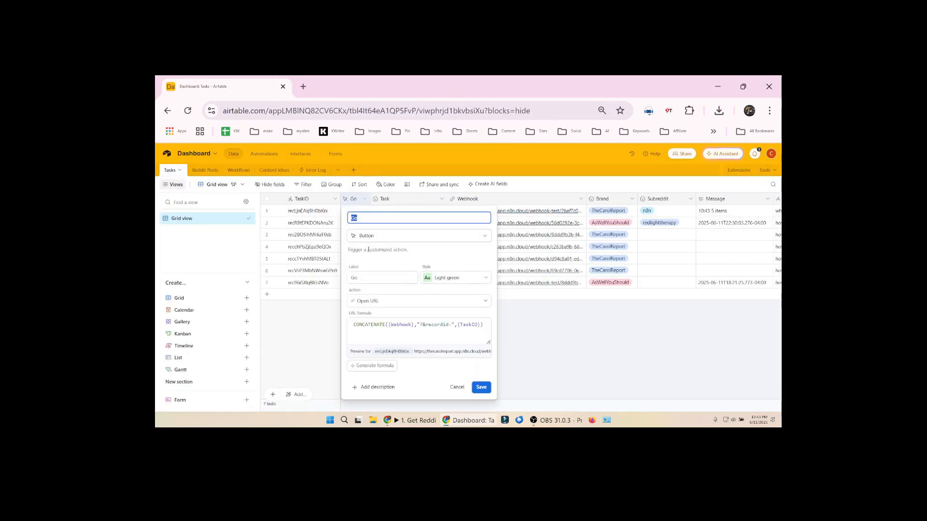
click(397, 326)
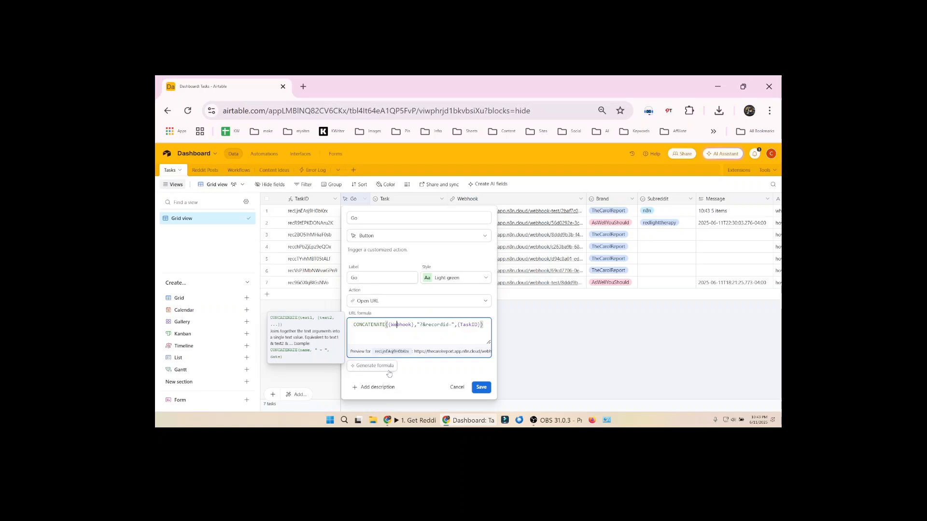
key(BackSpace)
click(481, 387)
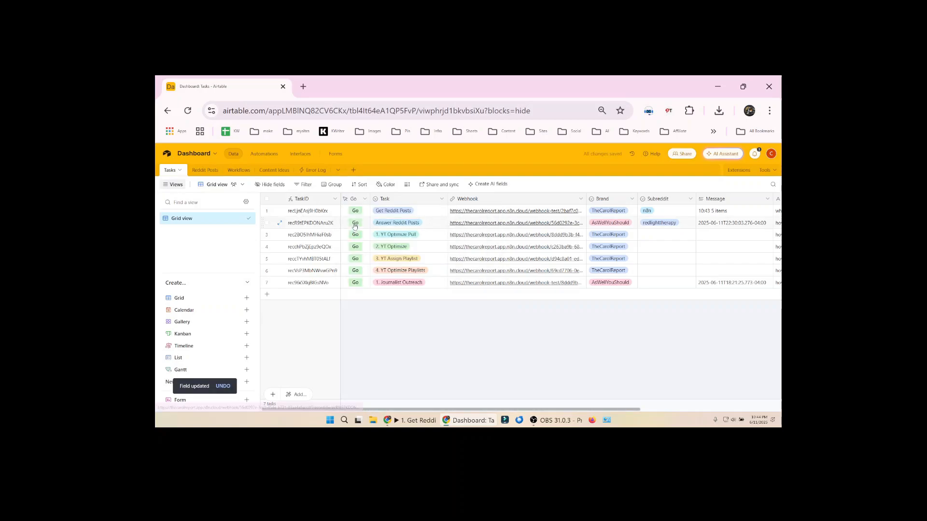
Step: Compare the Get Reddit Posts task's TaskID in Airtable with the recordid in the n8n webhook output, and return to the canvas
click(298, 223)
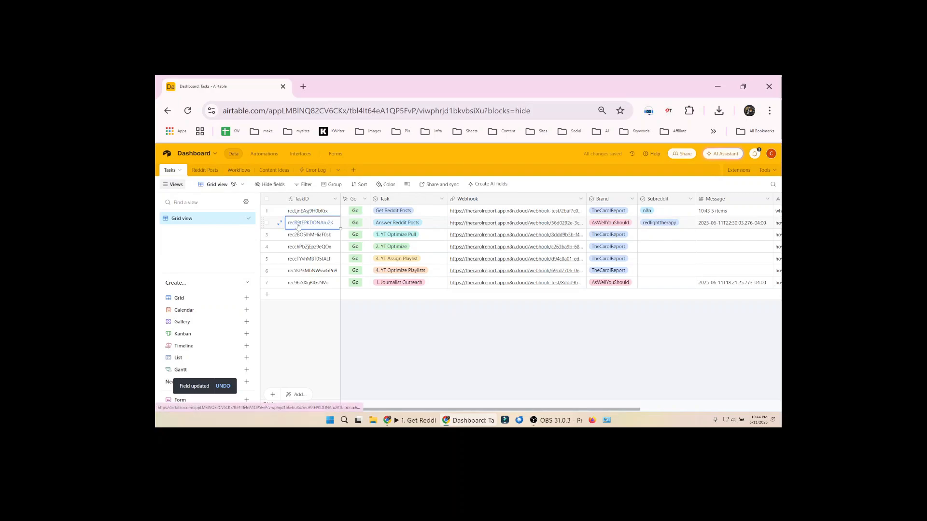
key(alt+Tab)
key(alt+Tab)
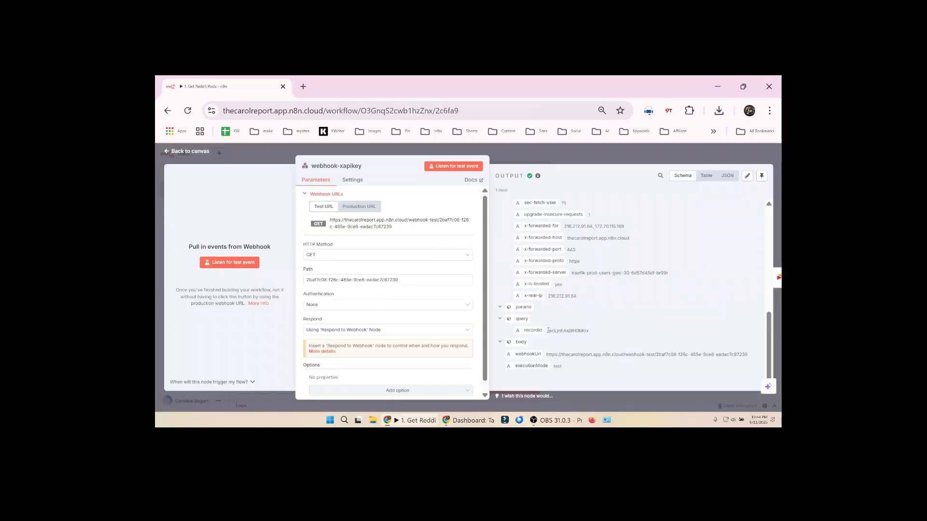
click(304, 211)
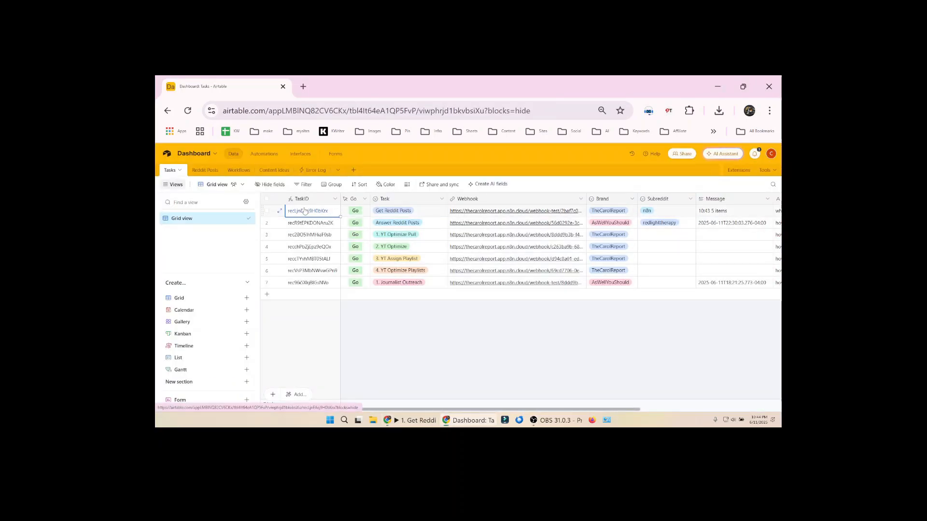
key(alt+Tab)
drag(548, 331, 578, 332)
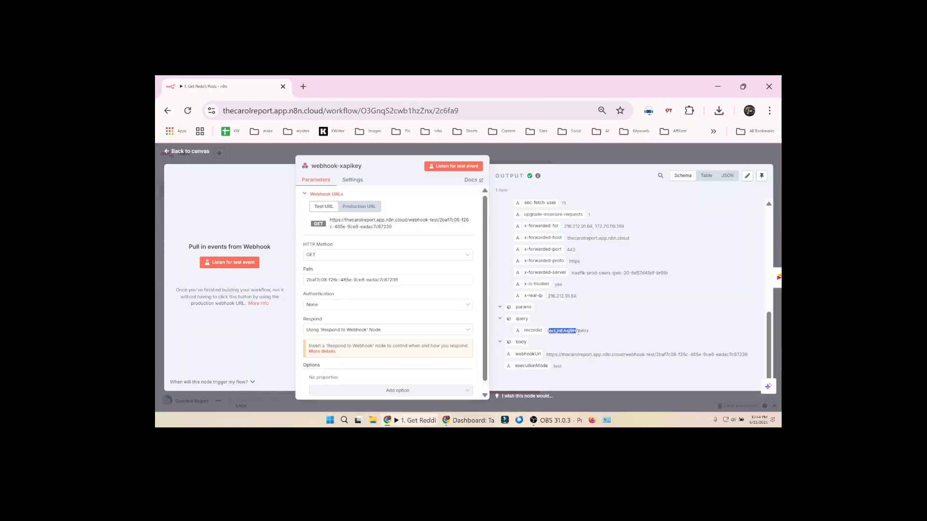
key(alt+Tab)
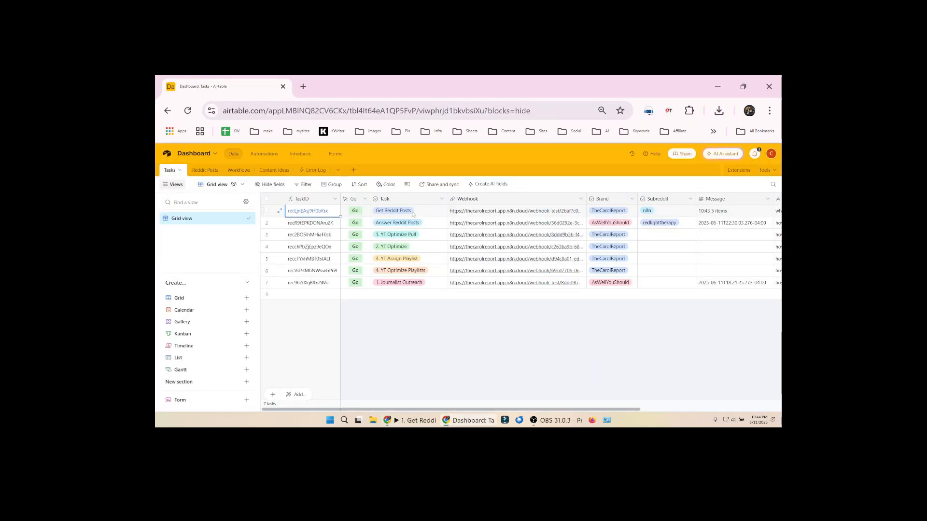
key(alt+Tab)
key(Escape)
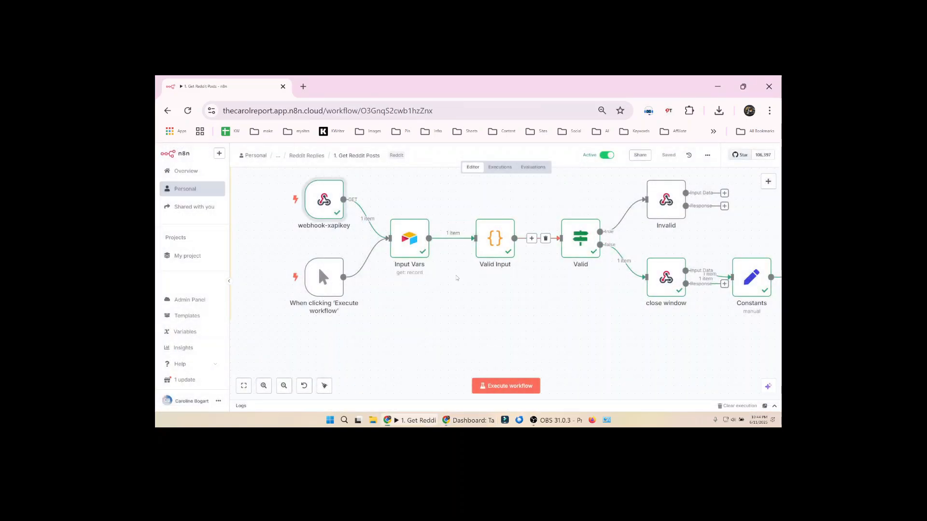
Step: Open the Input Vars node and trace its Record ID expression to the webhook's recordid query value
double_click(414, 246)
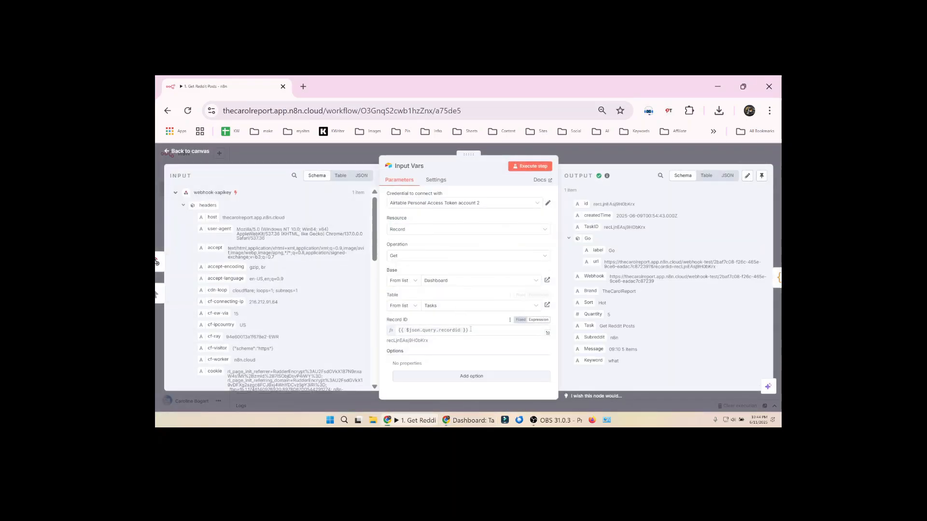
scroll(271, 274, down, 10)
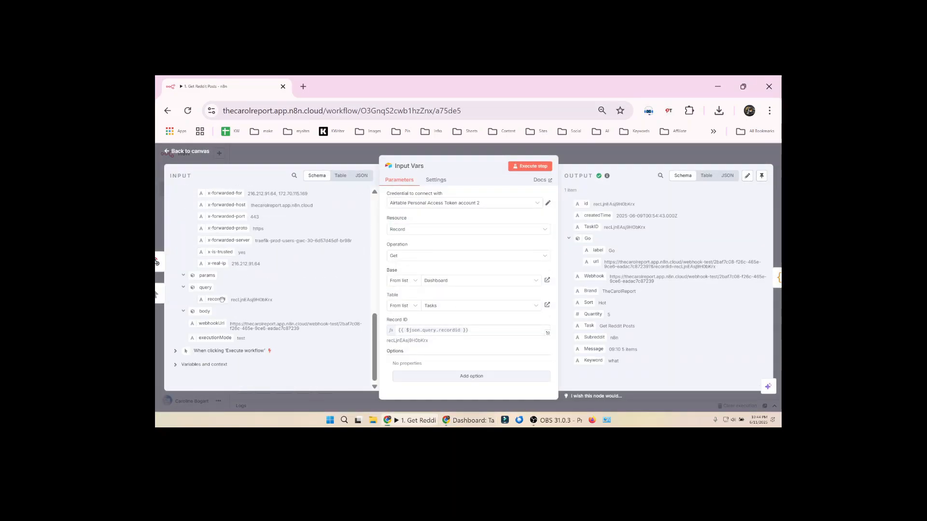
drag(231, 300, 272, 300)
Step: Switch to Airtable and review the Get Reddit Posts task's Subreddit, Keyword, Quantity and Sort fields
key(alt+Tab)
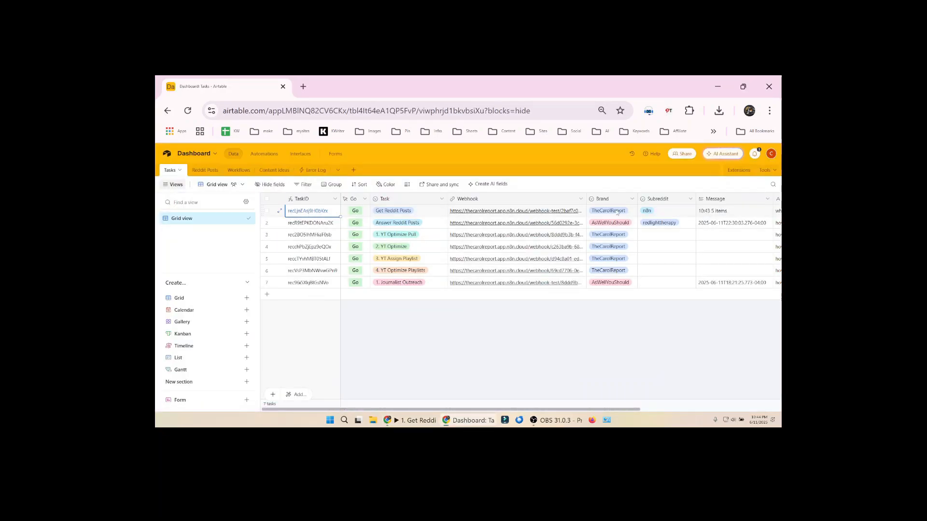
click(670, 215)
drag(562, 409, 677, 413)
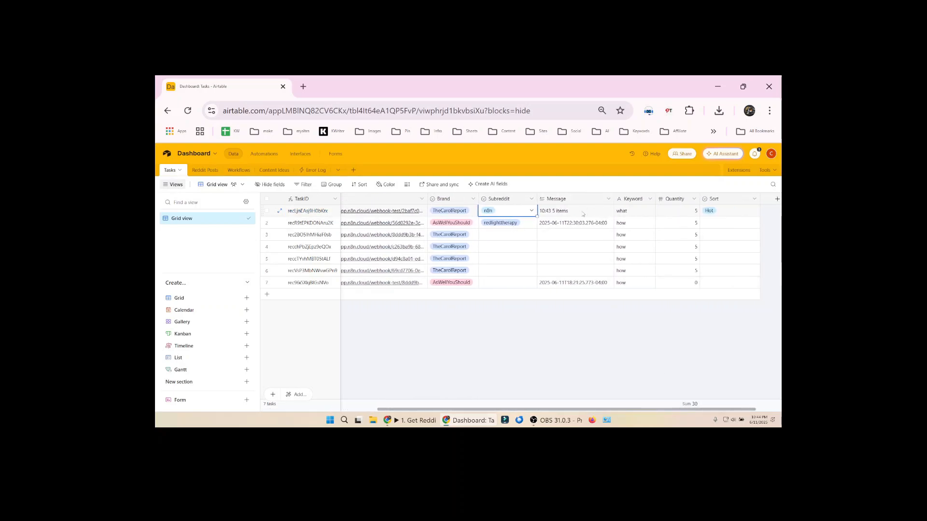
click(634, 213)
click(683, 211)
click(740, 215)
Step: Return to n8n and check the Brand, Sort, Message and Keyword values in the Input Vars output
key(alt+Tab)
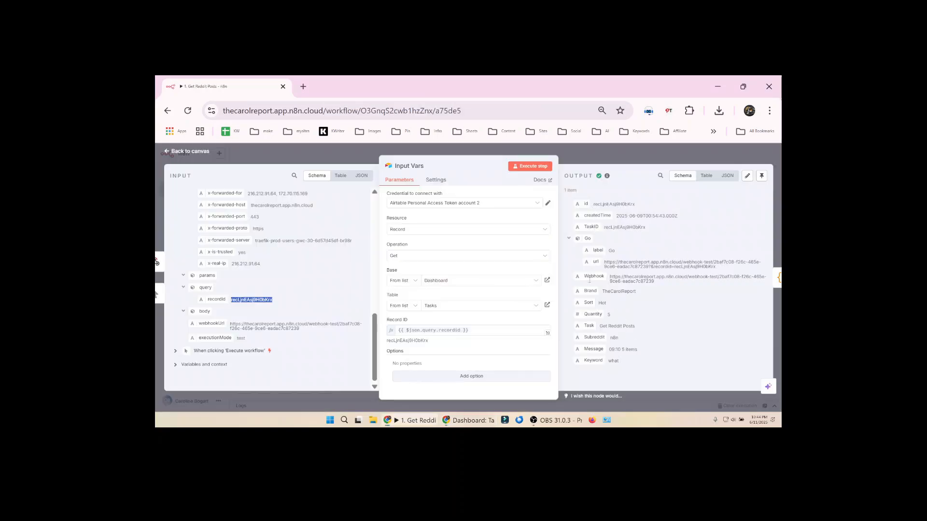
double_click(609, 291)
click(605, 303)
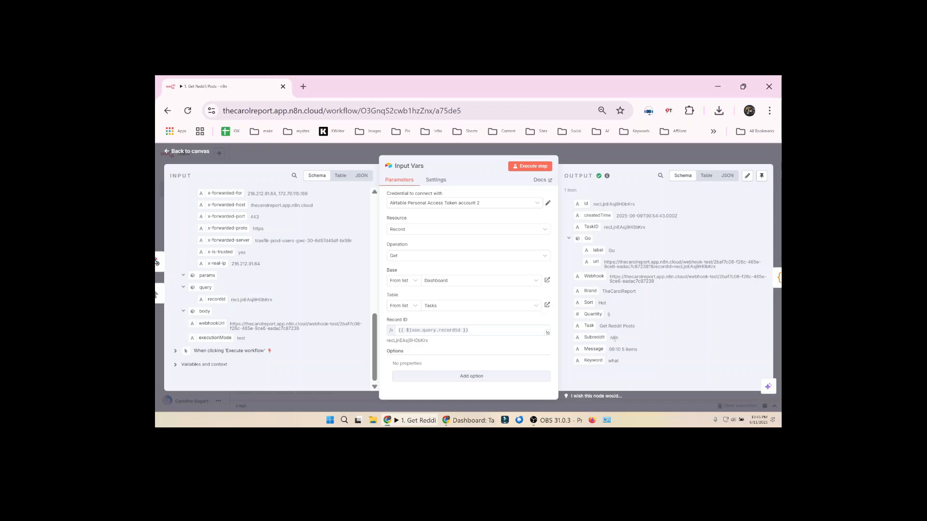
drag(610, 353, 643, 353)
click(610, 362)
key(Escape)
Step: Open the Valid Input node and examine the code's message variable, destructured fields and missing-input check
double_click(496, 237)
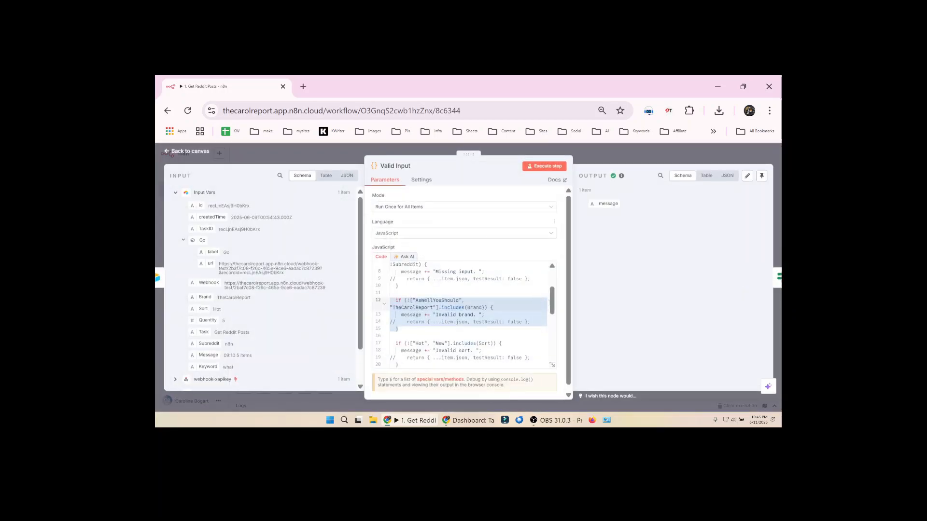
scroll(506, 279, up, 2)
click(461, 277)
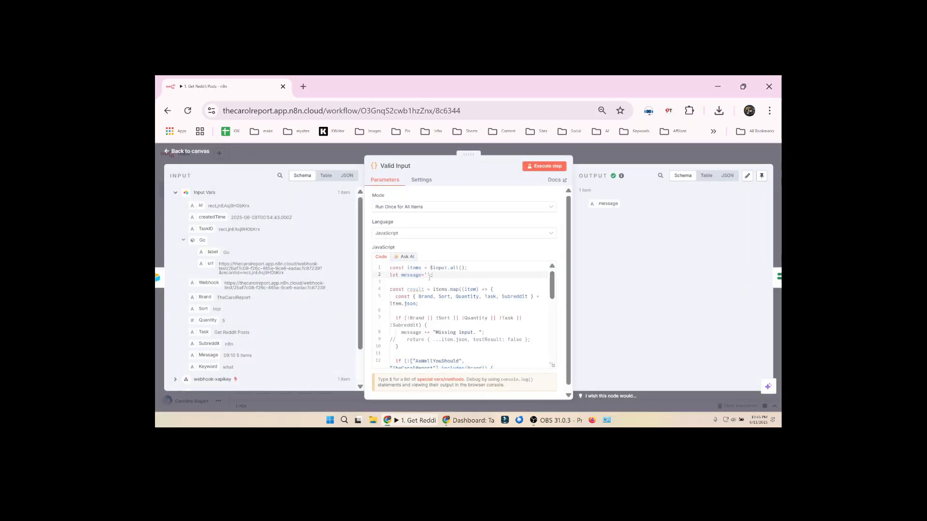
click(440, 297)
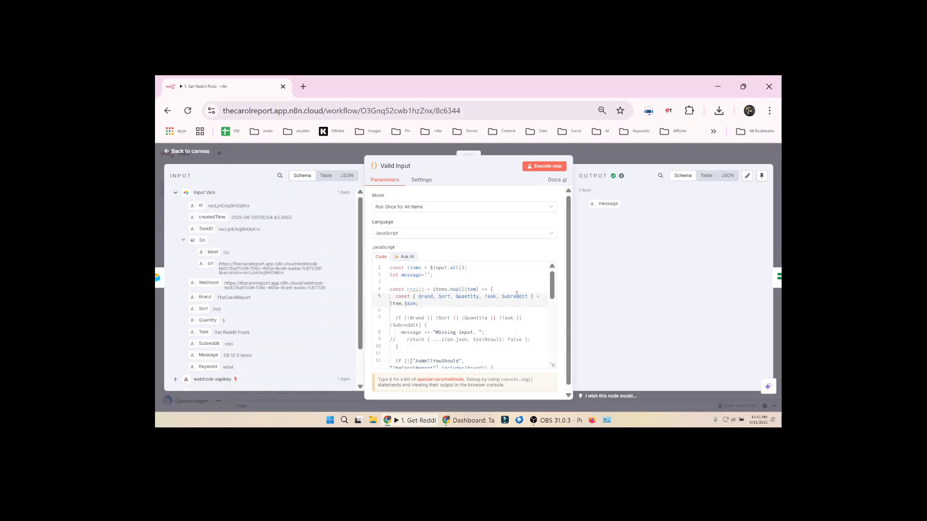
drag(393, 319, 445, 323)
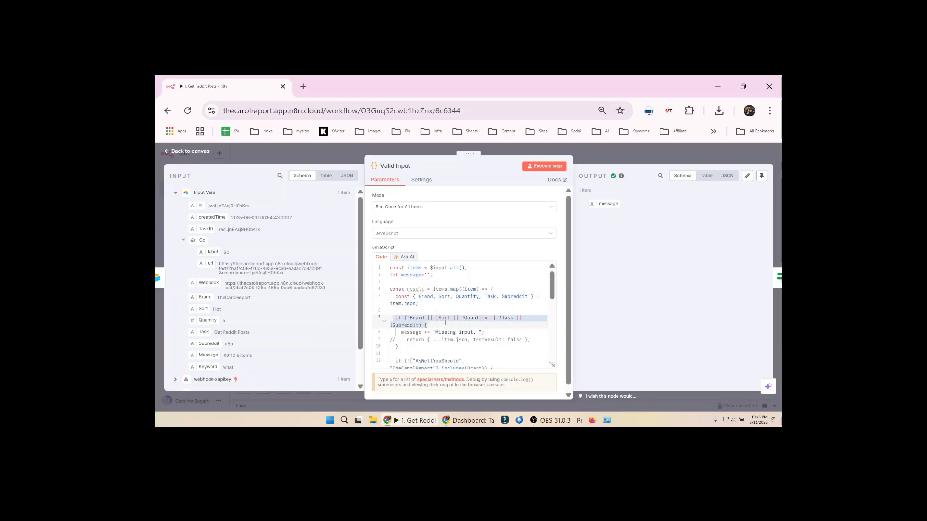
double_click(412, 332)
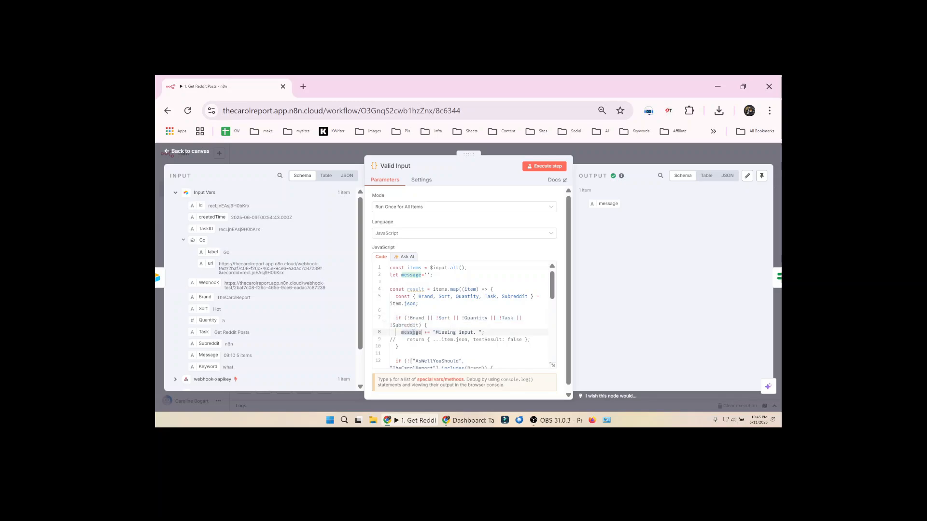
Step: Examine the Brand and Sort validation conditions in the Valid Input code
scroll(469, 329, down, 3)
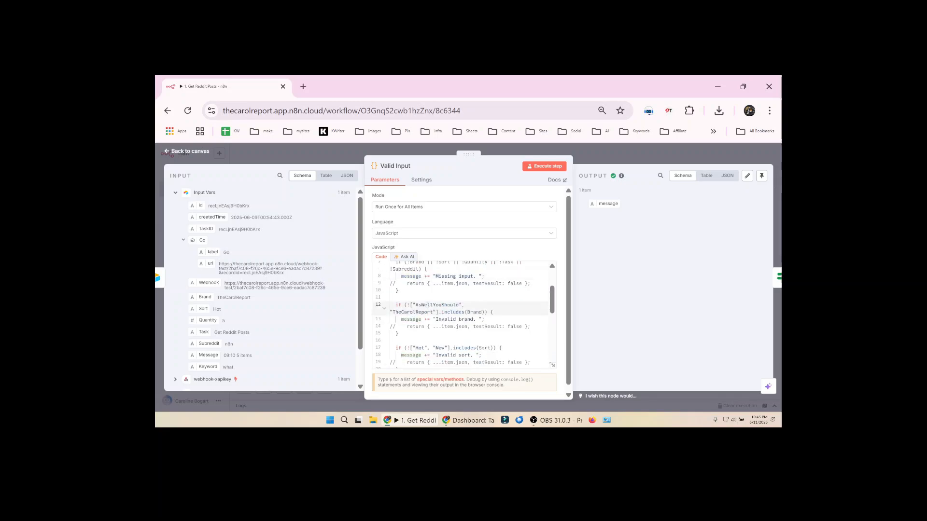
click(407, 313)
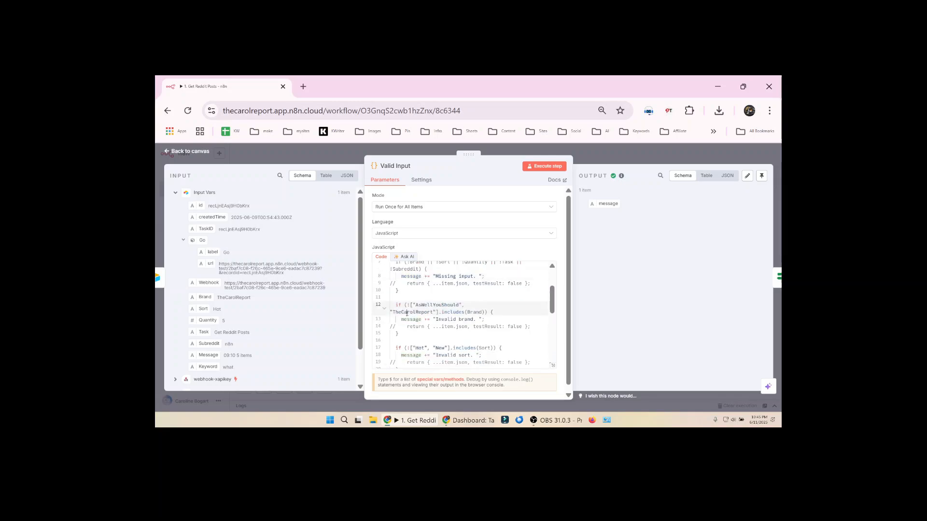
click(446, 318)
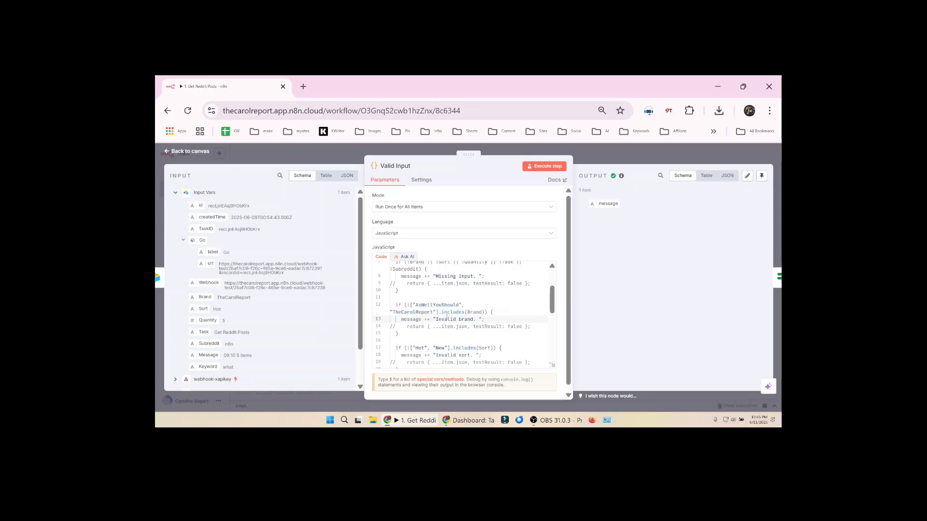
scroll(446, 318, down, 2)
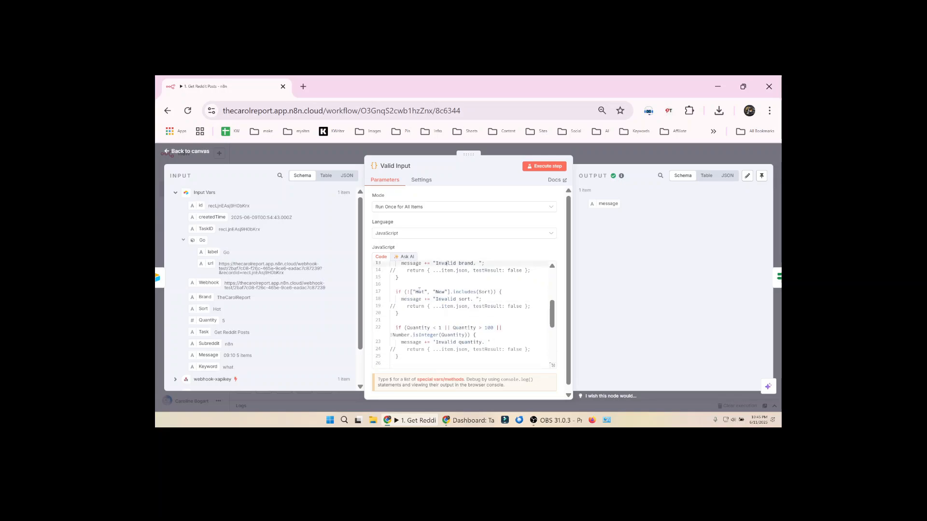
click(440, 291)
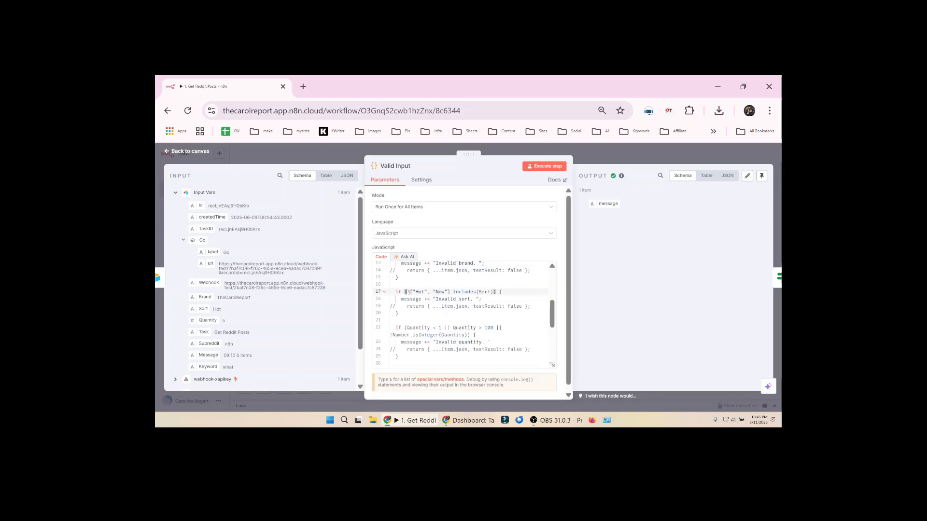
text(!)
Step: Read the quantity, task and subreddit checks and the returned message in the code, and close the Valid Input node
scroll(488, 302, down, 2)
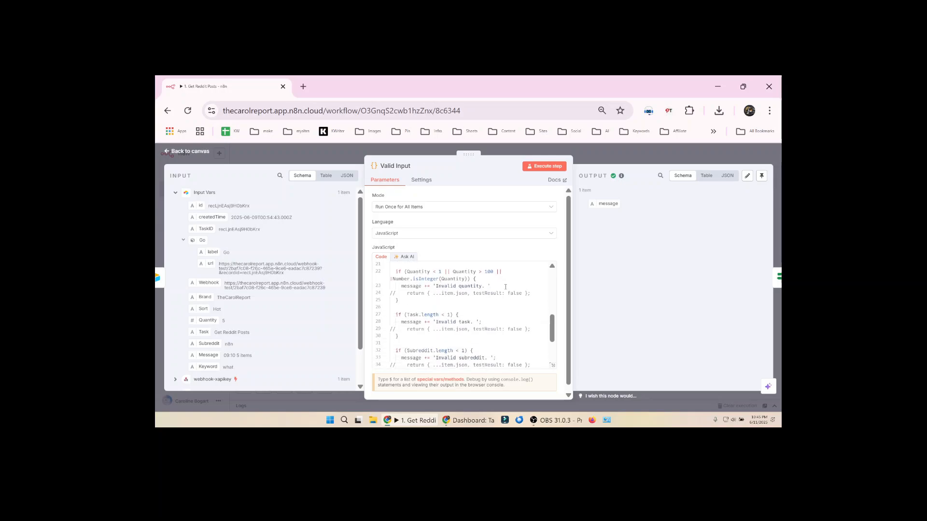
scroll(479, 291, down, 2)
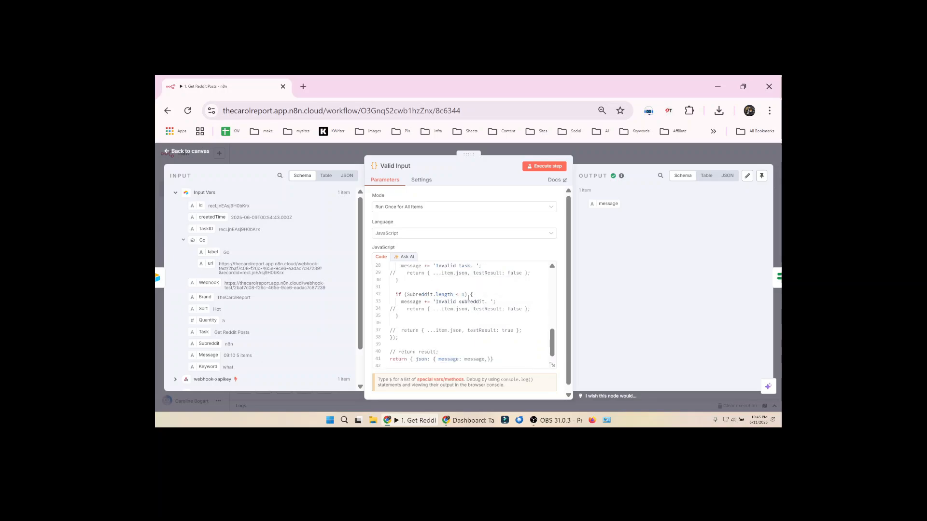
double_click(444, 361)
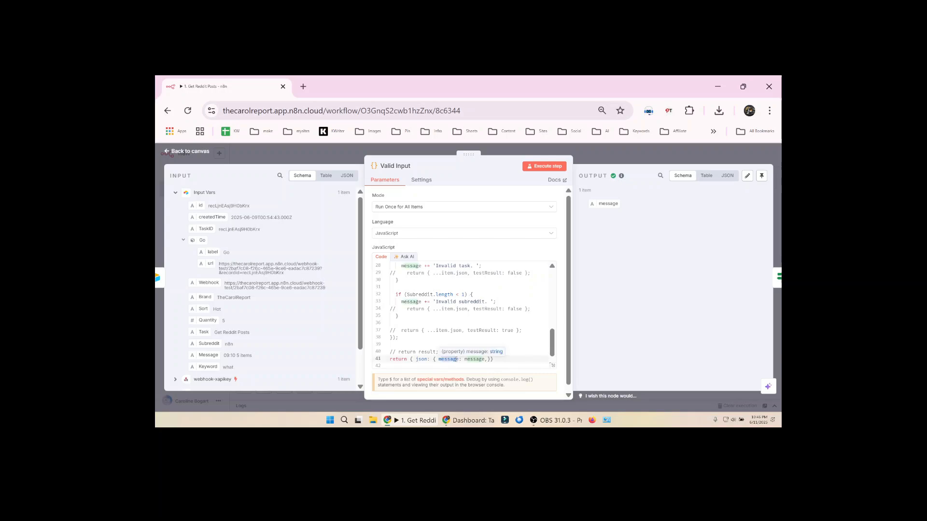
key(Escape)
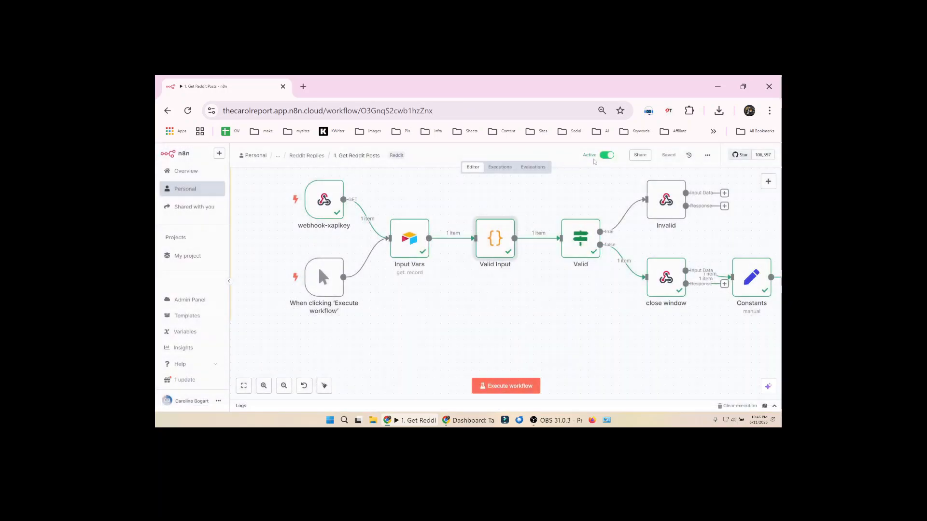
Step: Open the Valid node and compare its record ID condition with the id value from Input Vars
double_click(582, 251)
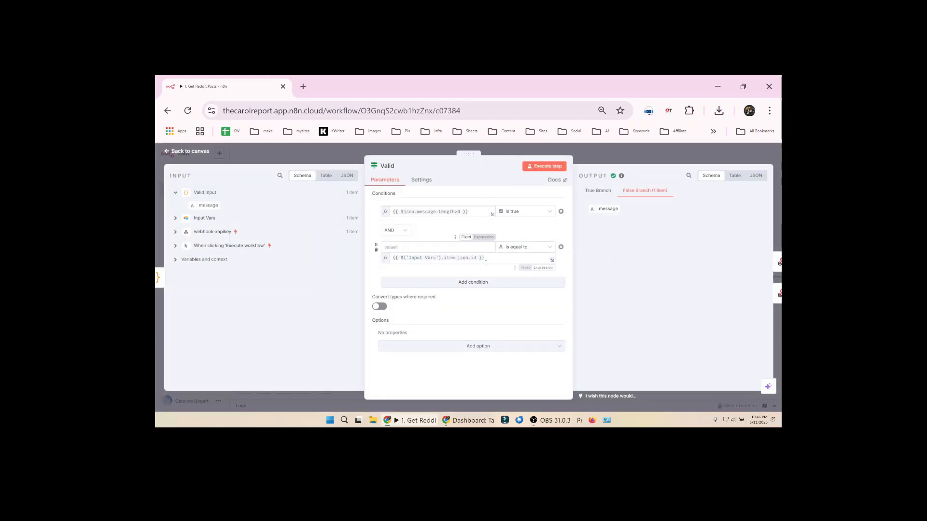
drag(484, 258, 394, 258)
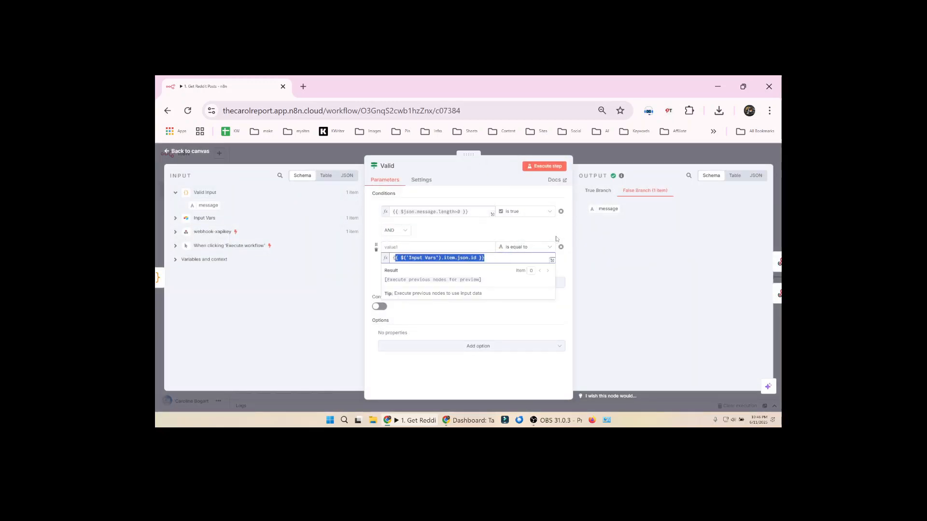
double_click(233, 220)
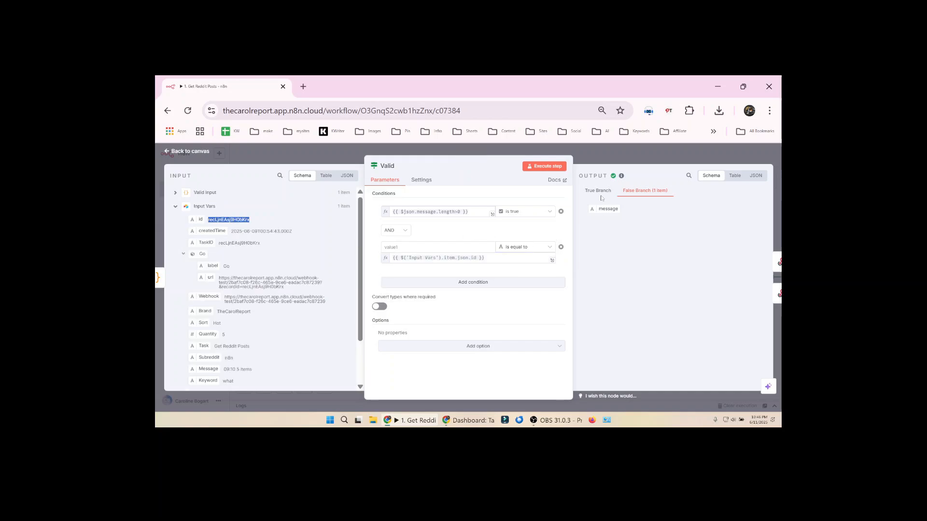
Step: Examine the text response bodies of the Invalid node and the close window node, and close each node
click(594, 159)
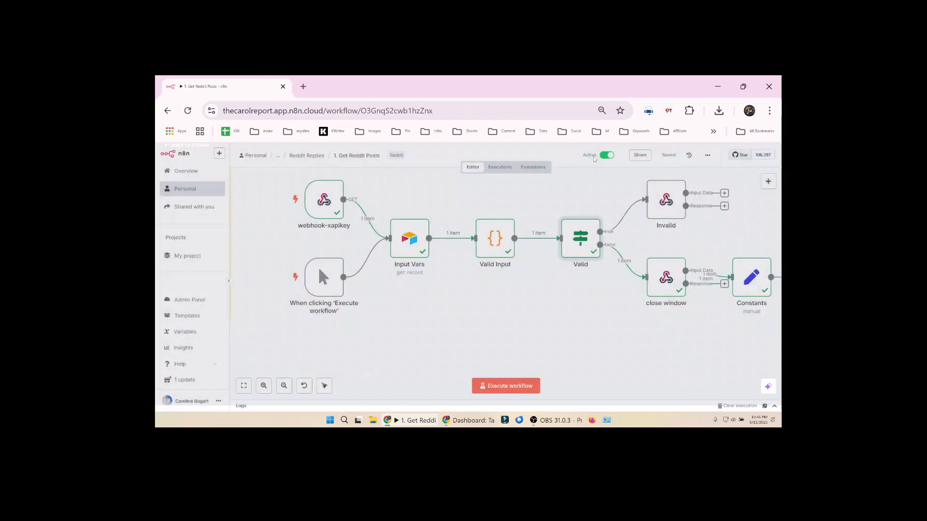
drag(604, 289, 471, 302)
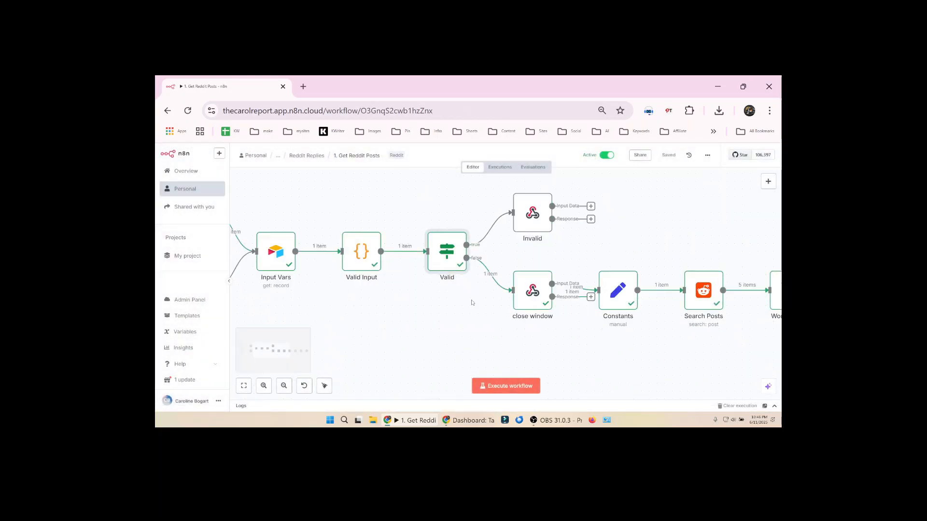
double_click(528, 214)
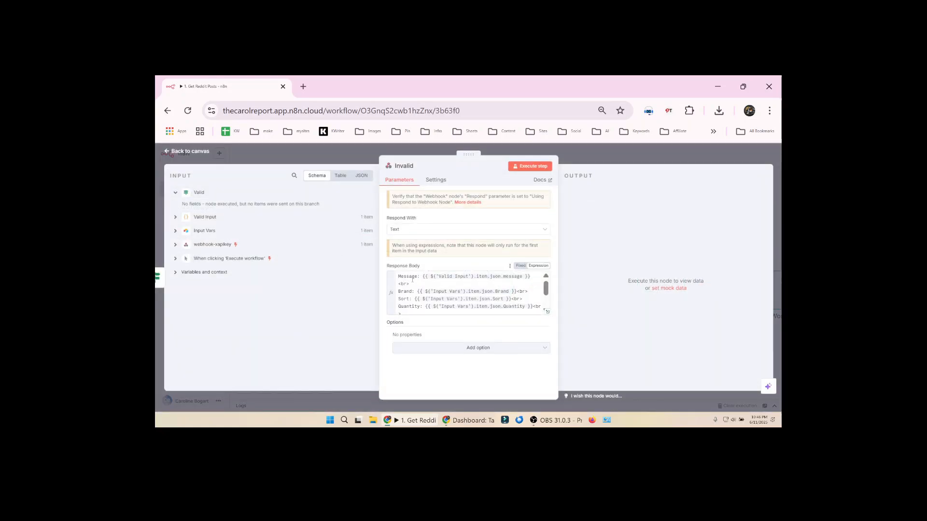
scroll(423, 296, down, 1)
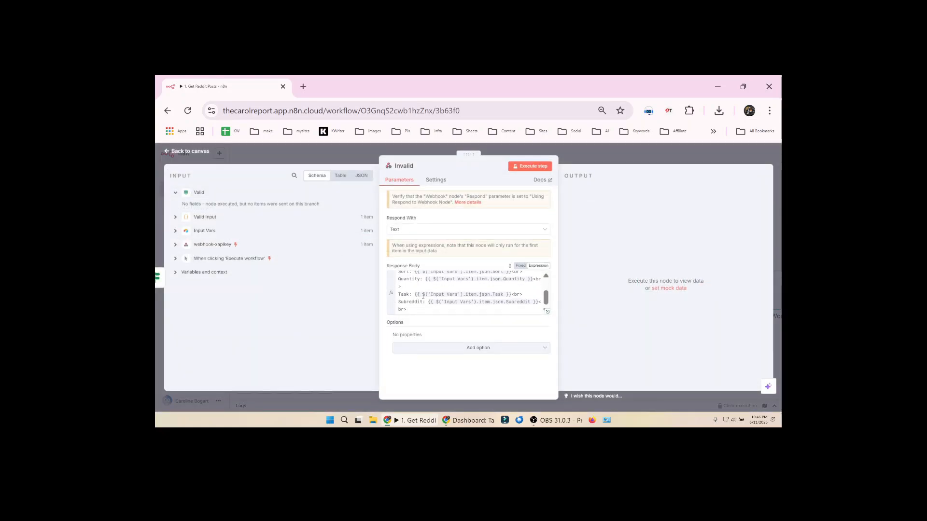
scroll(487, 297, up, 2)
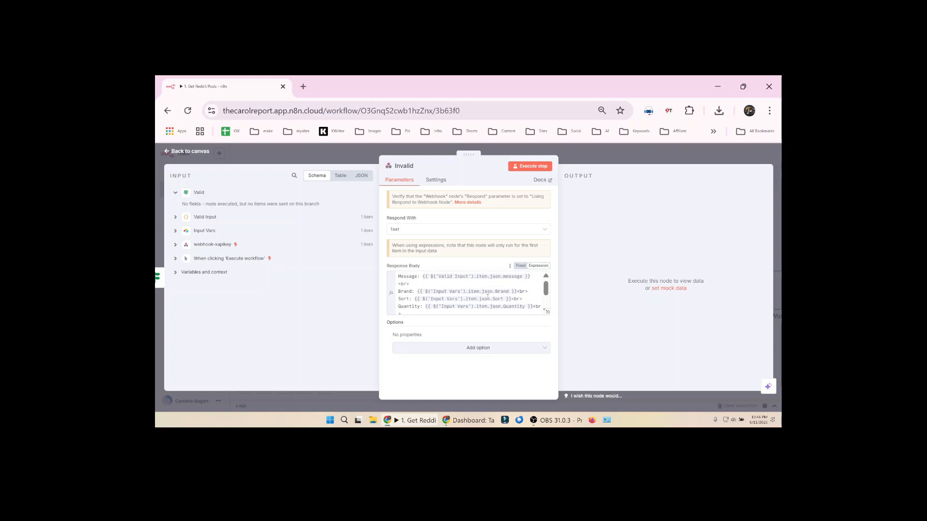
key(Escape)
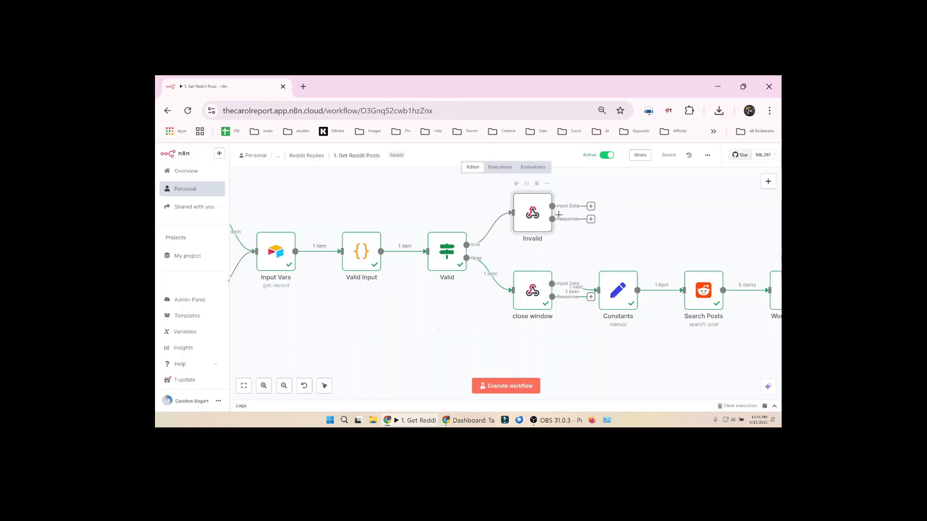
double_click(538, 294)
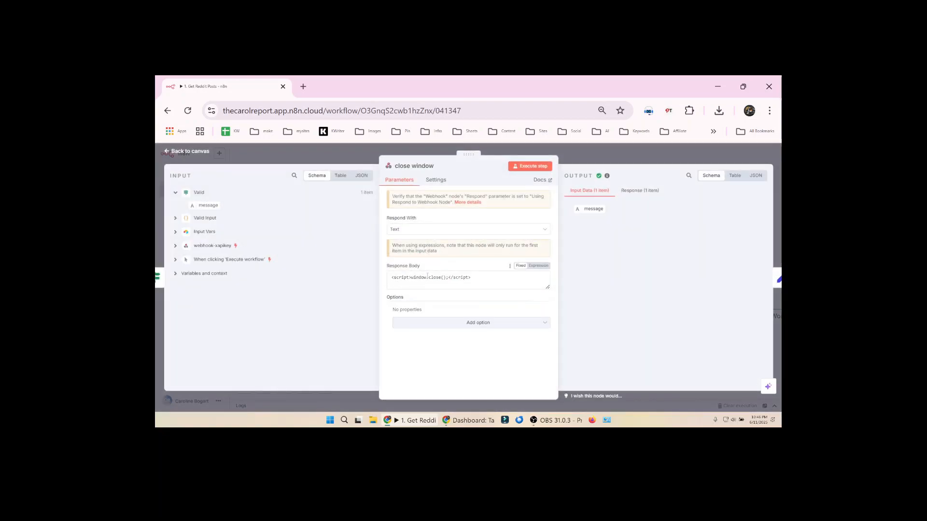
click(570, 155)
Step: Open the Constants node, examine its brand, subreddit and sort fields with their output values, and close it
scroll(531, 241, right, 3)
double_click(478, 280)
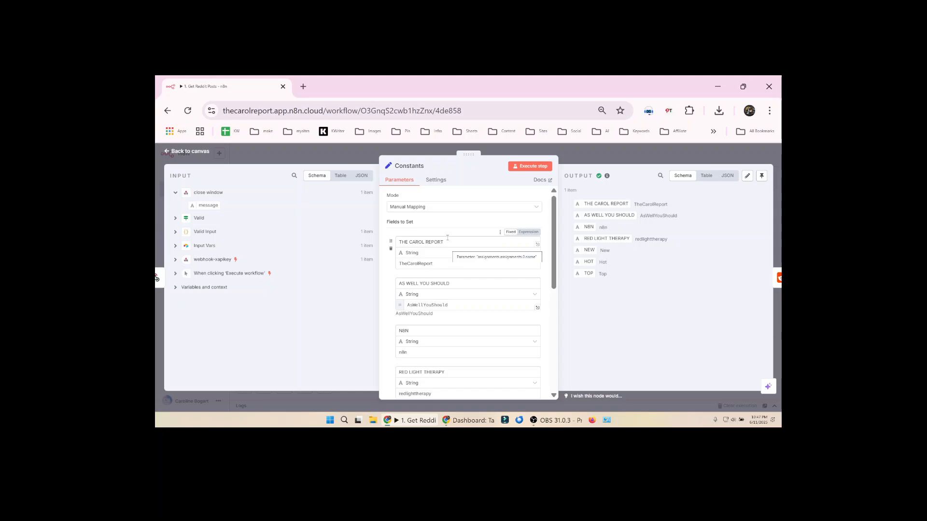
drag(592, 204, 611, 212)
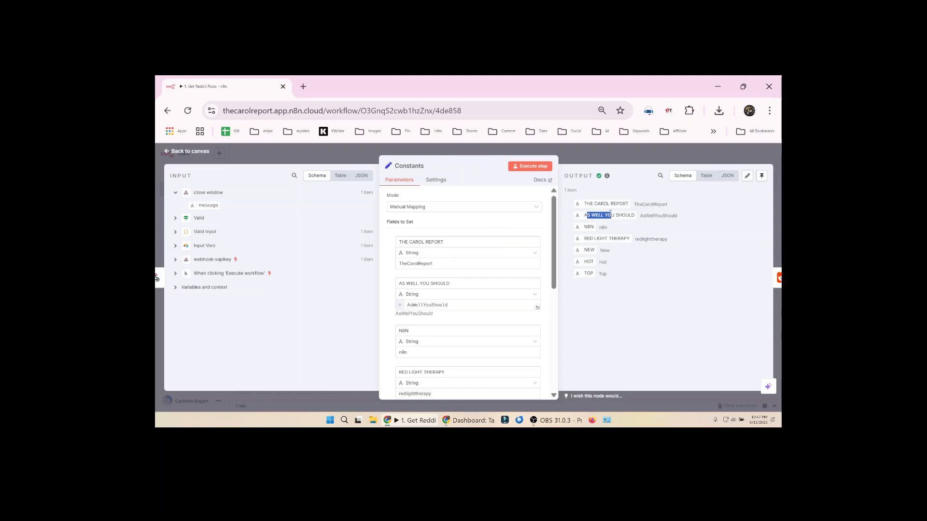
double_click(665, 217)
scroll(498, 316, down, 3)
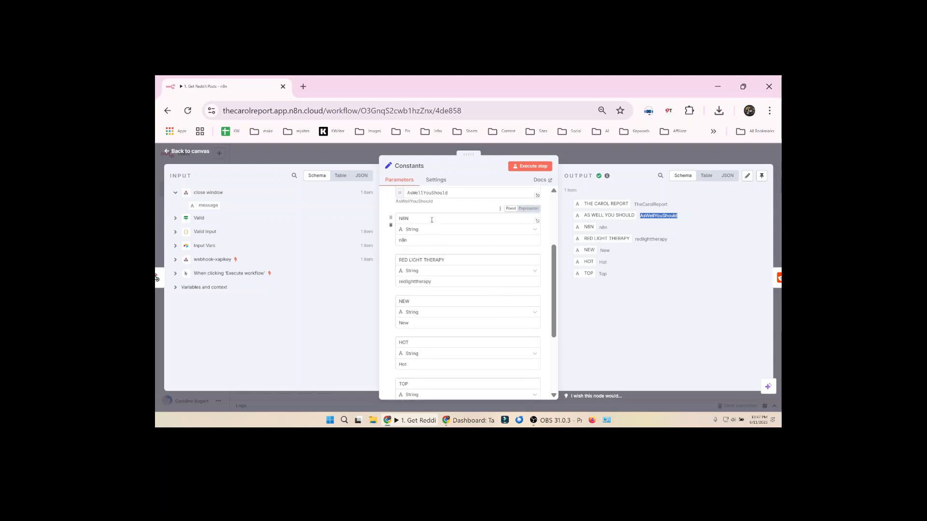
scroll(433, 256, down, 1)
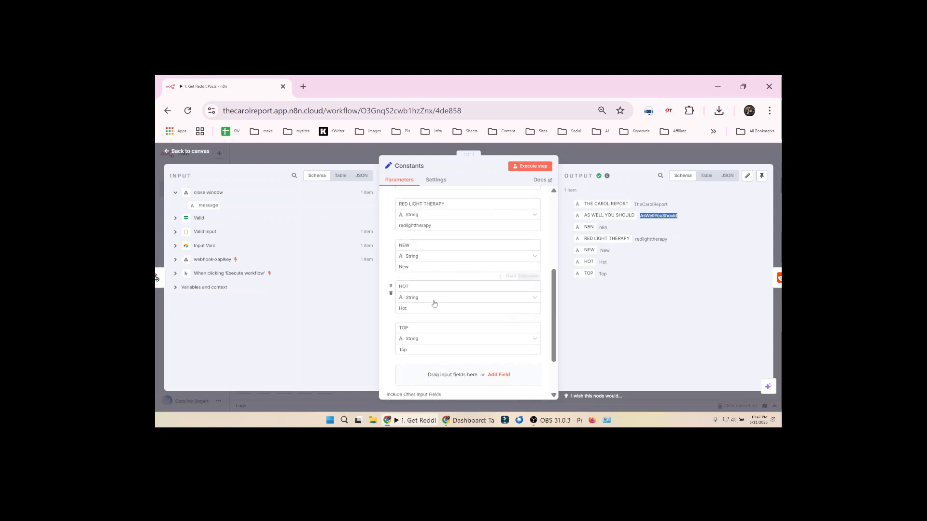
click(625, 157)
Step: Open the Search Posts node and compare its Subreddit, Keyword and Limit expressions with the Input Vars fields
double_click(562, 278)
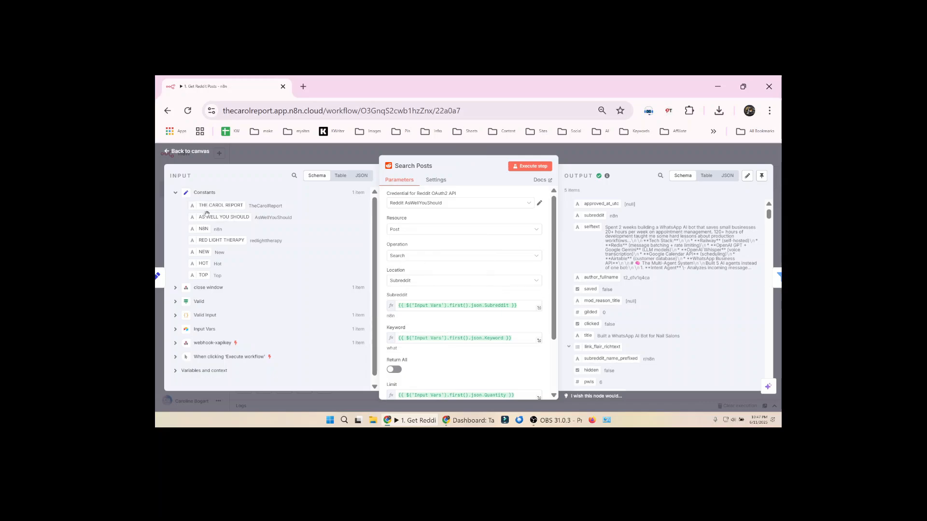
click(210, 327)
scroll(271, 297, down, 1)
scroll(270, 298, down, 1)
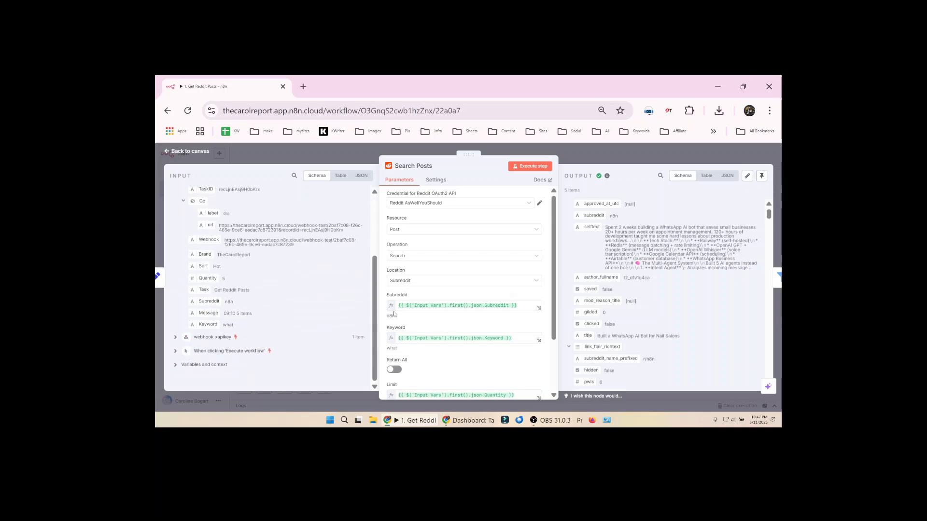
double_click(391, 315)
double_click(392, 348)
scroll(415, 281, down, 2)
click(394, 283)
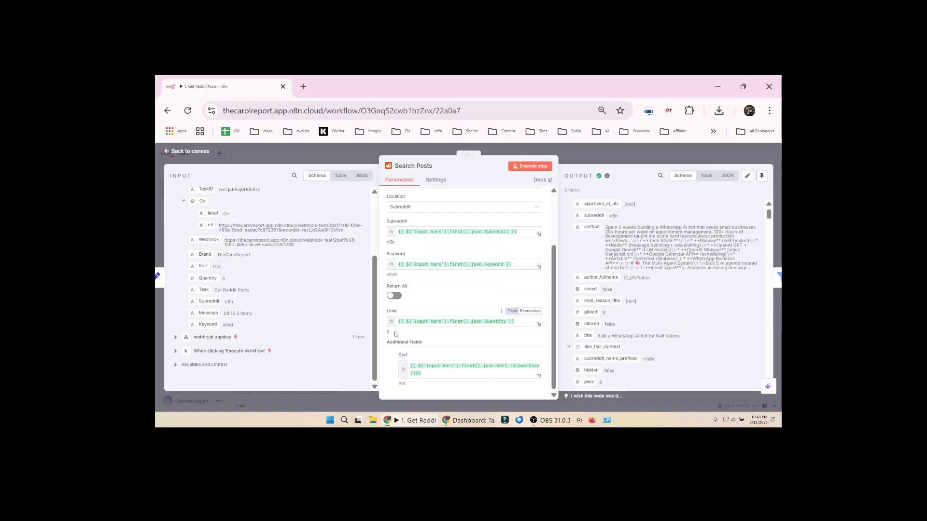
Step: Examine the Sort expression of the Search Posts node and its toLowerCase function
click(432, 374)
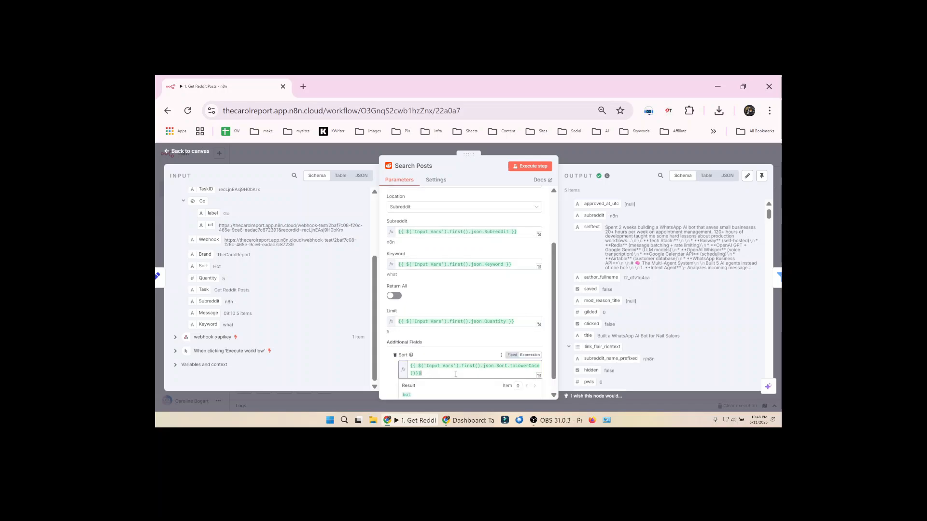
double_click(524, 368)
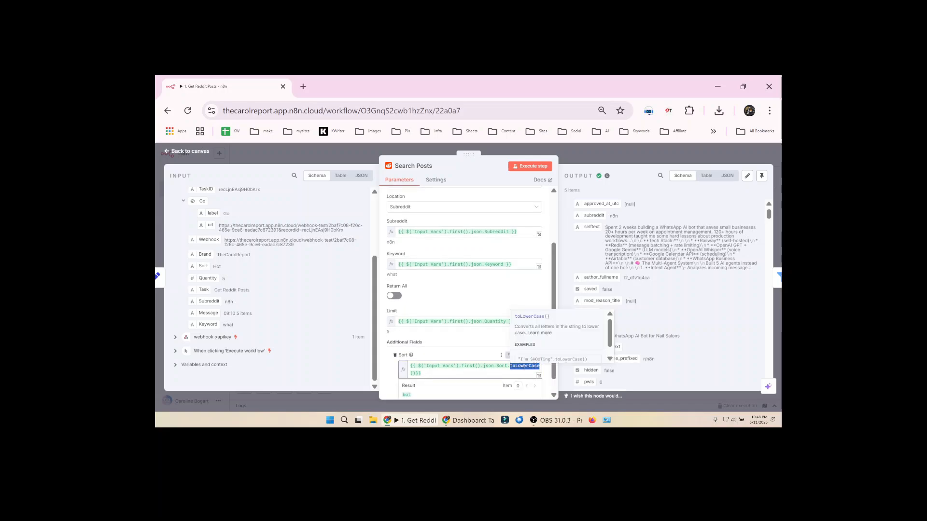
click(489, 372)
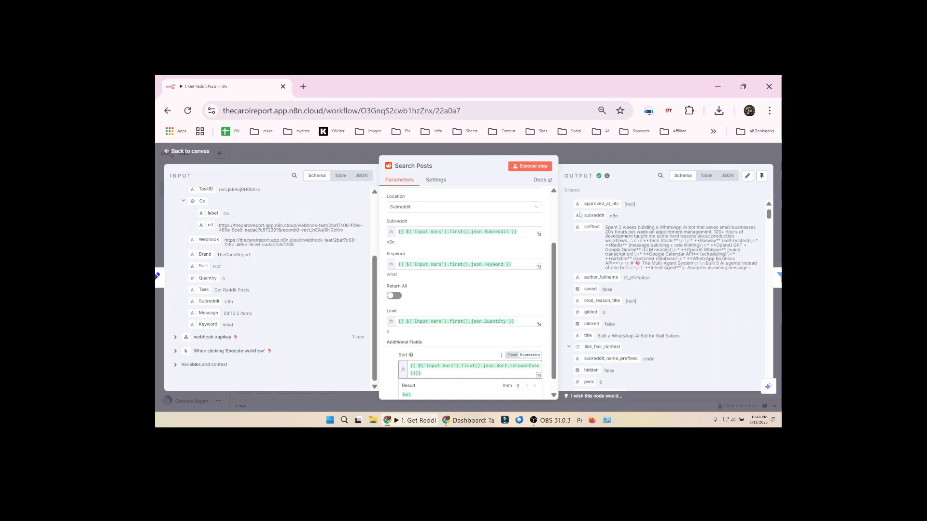
Step: Examine the item count and the selftext and title fields in the Search Posts output, and close the node
drag(571, 215, 599, 262)
click(572, 205)
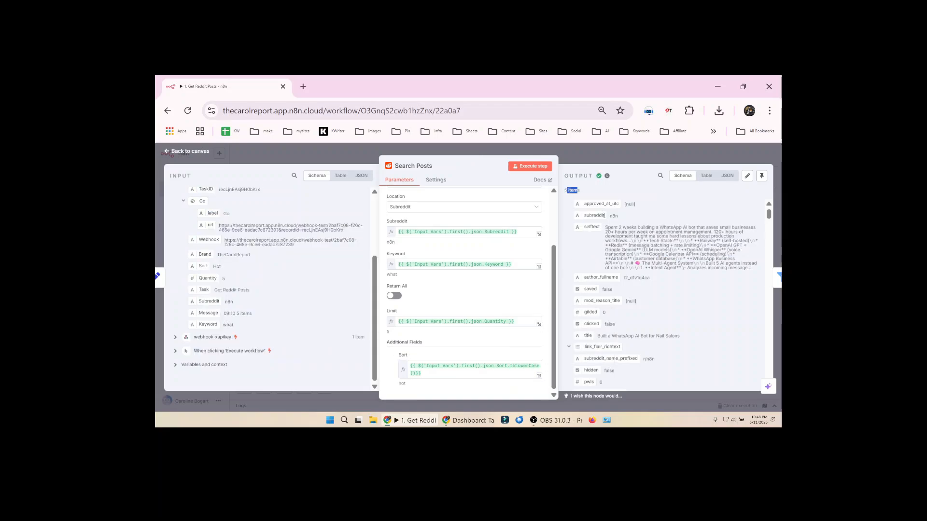
triple_click(676, 246)
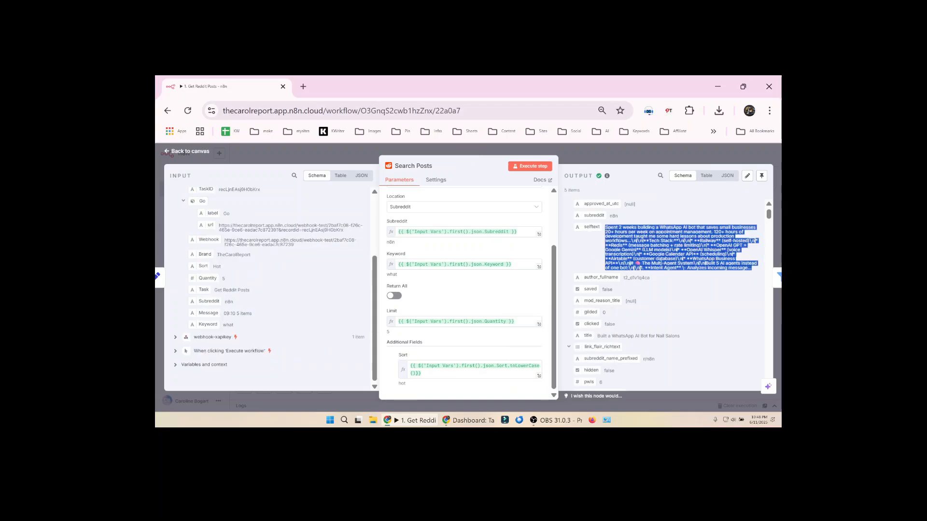
scroll(652, 270, down, 1)
triple_click(627, 281)
key(Escape)
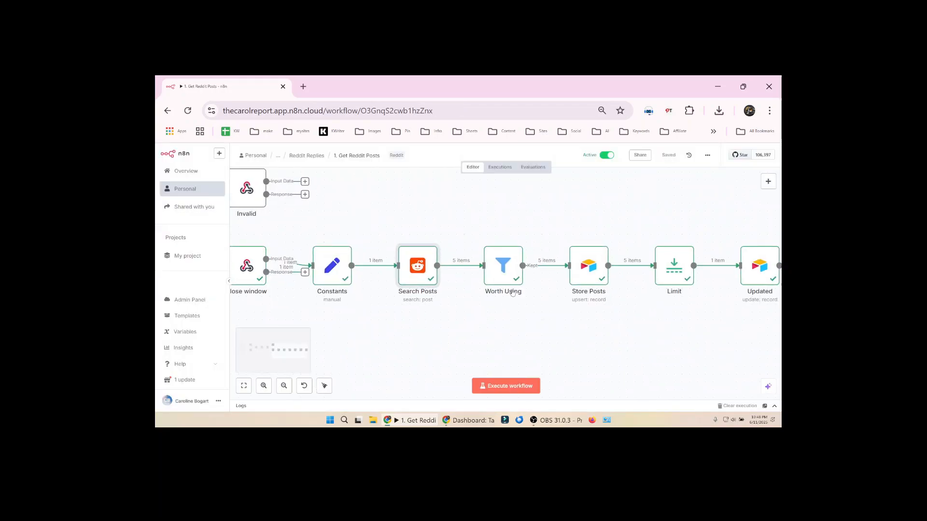
Step: Open the Worth Using node, review its two filter conditions, and delete the title length condition
double_click(503, 263)
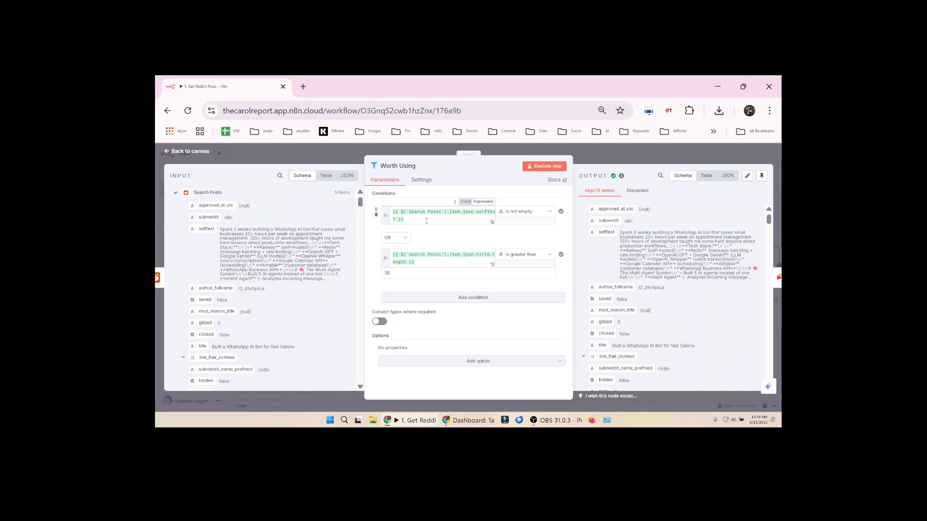
click(424, 264)
click(448, 224)
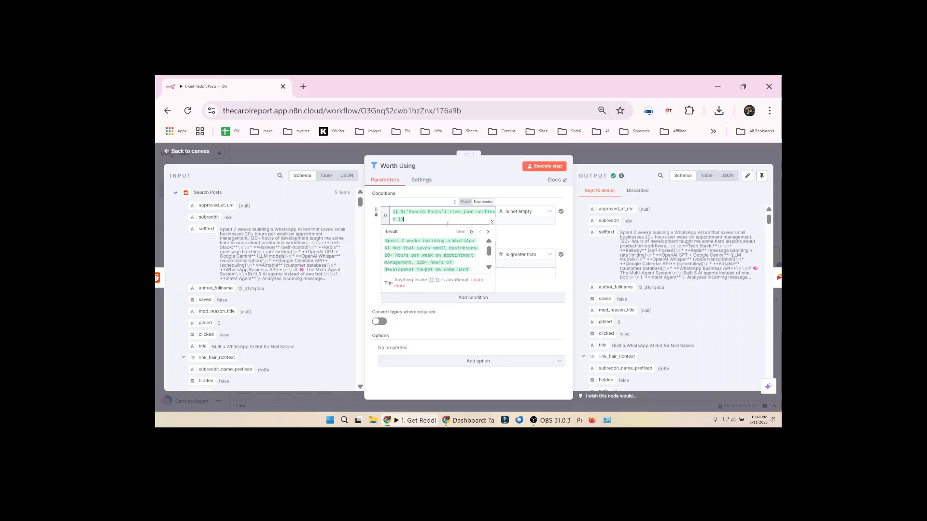
click(376, 258)
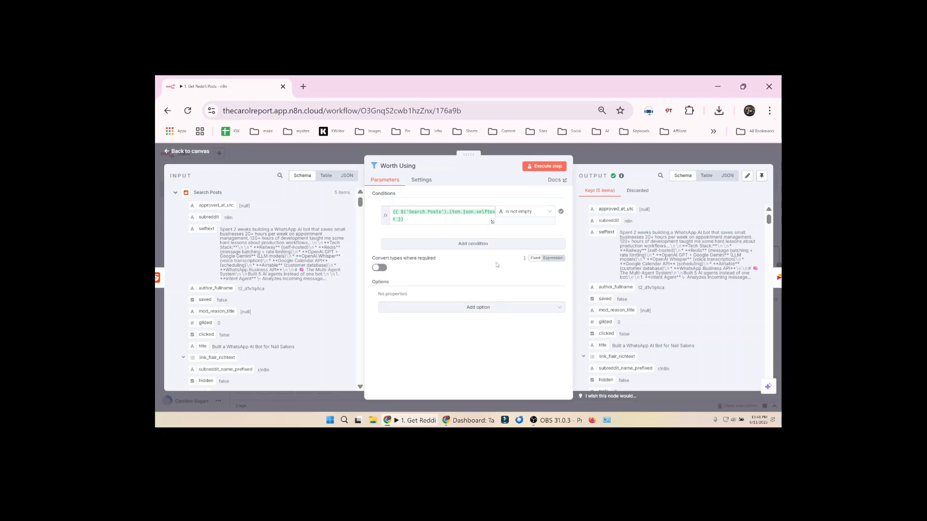
Step: Add an OR condition requiring the number {{ $json.title.length }} to be greater than 35, check the Discarded output, and close the node
click(454, 244)
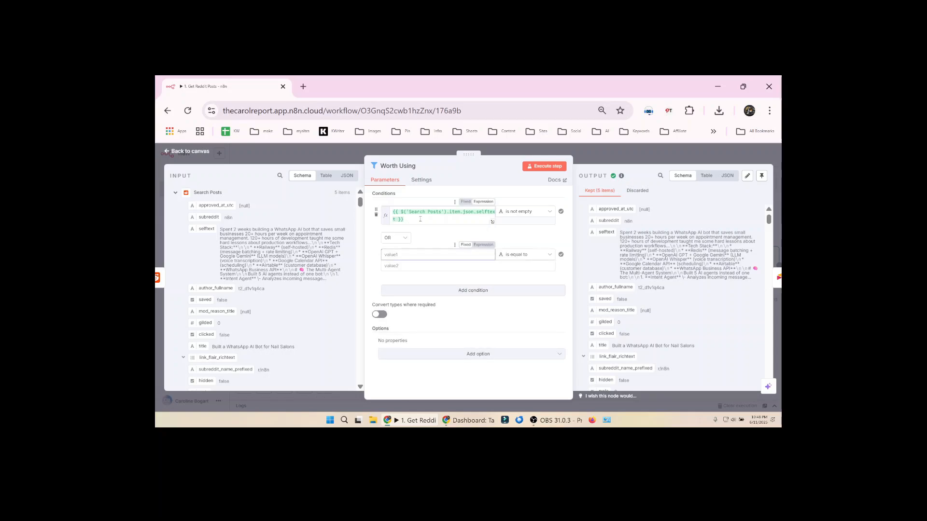
drag(205, 346, 410, 254)
text(.length)
click(524, 257)
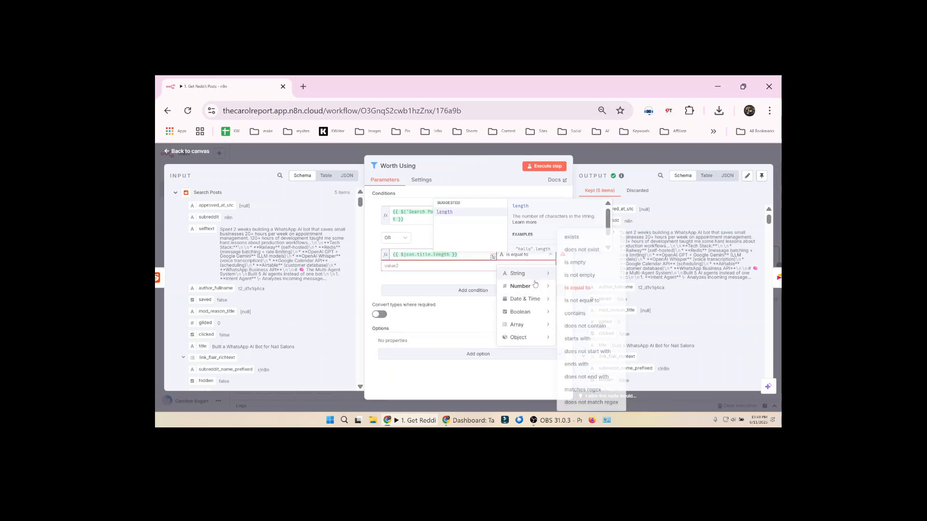
mouse_move(552, 286)
click(582, 245)
click(413, 266)
text(35)
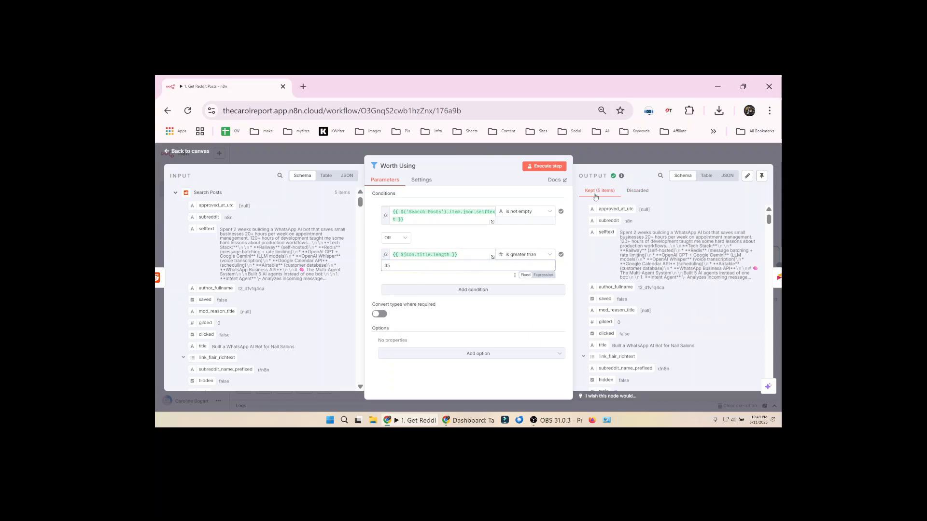
click(638, 192)
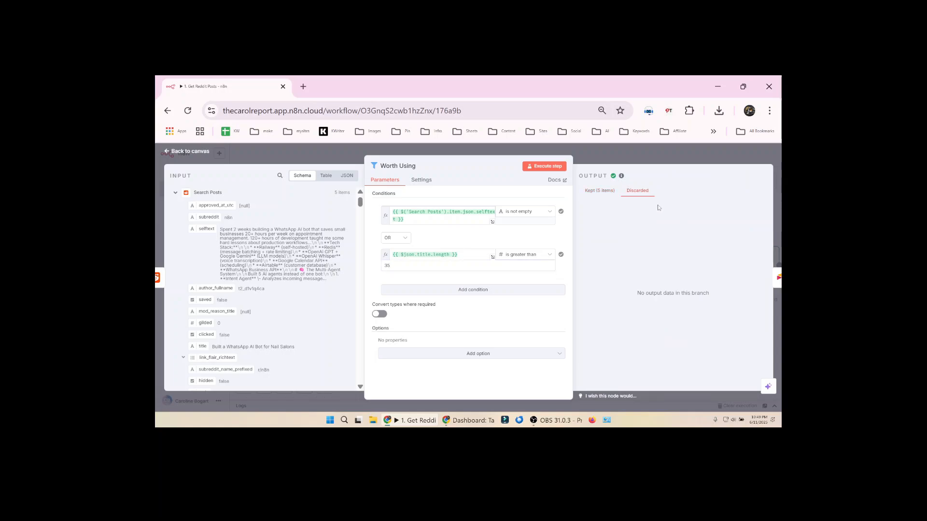
click(601, 154)
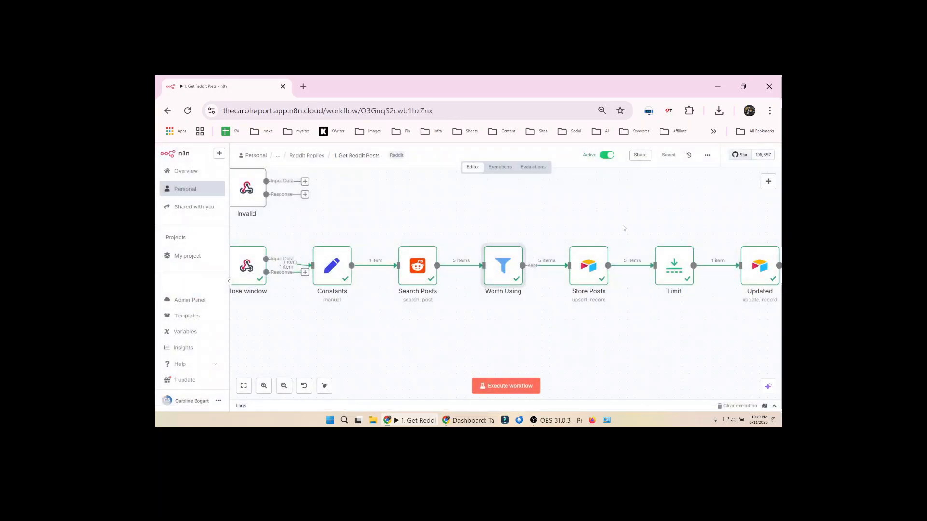
Step: Open the Store Posts node and compare its target table with the Reddit Posts table in the Airtable Dashboard base
double_click(584, 265)
scroll(454, 245, down, 1)
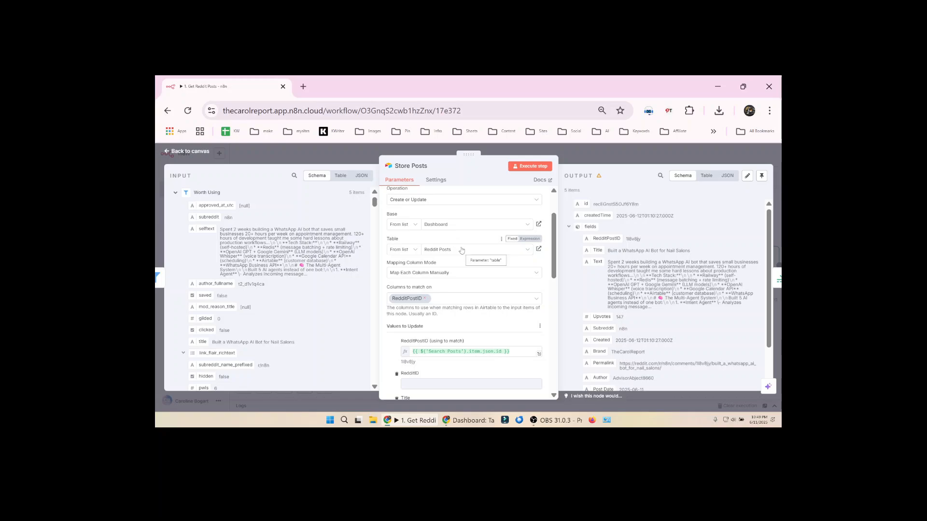
key(alt+Tab)
click(196, 170)
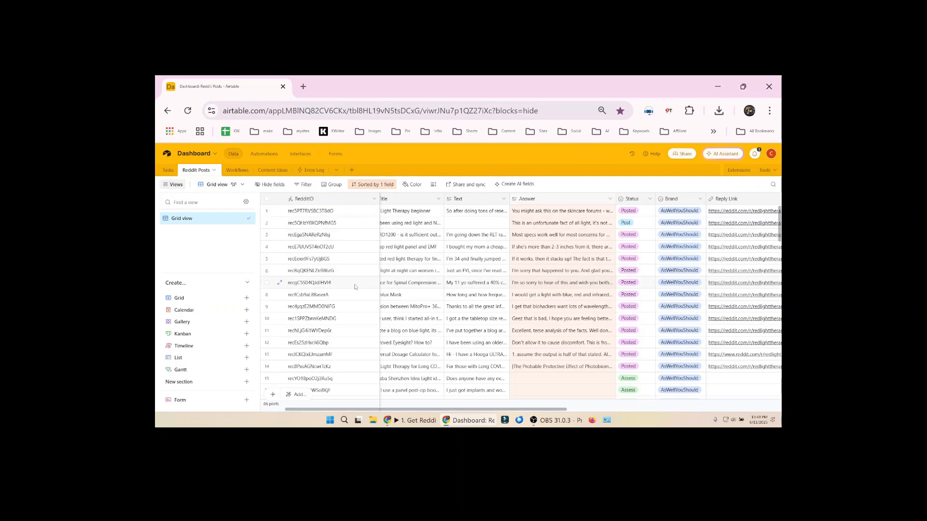
key(alt+Tab)
Step: Examine the Store Posts column mappings from Title, Text and Status through Permalink, Brand and Author
scroll(493, 312, down, 5)
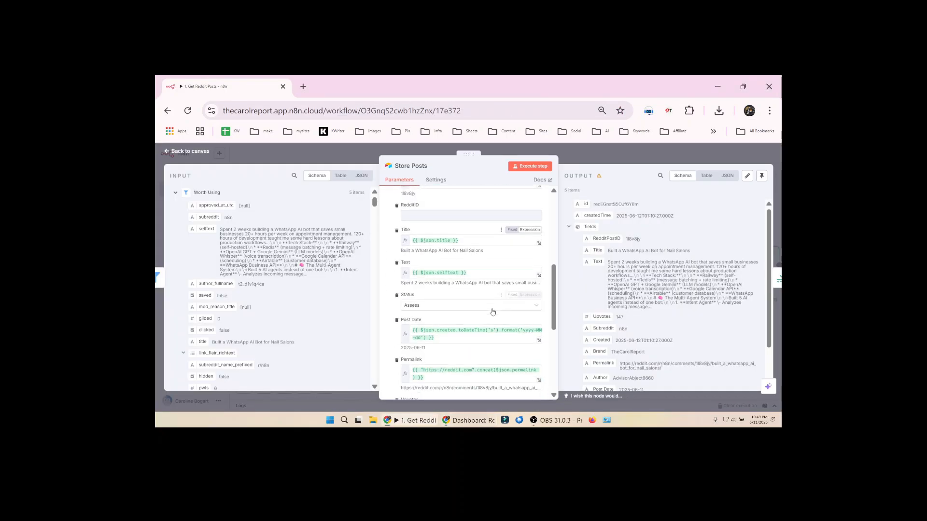
scroll(492, 312, down, 1)
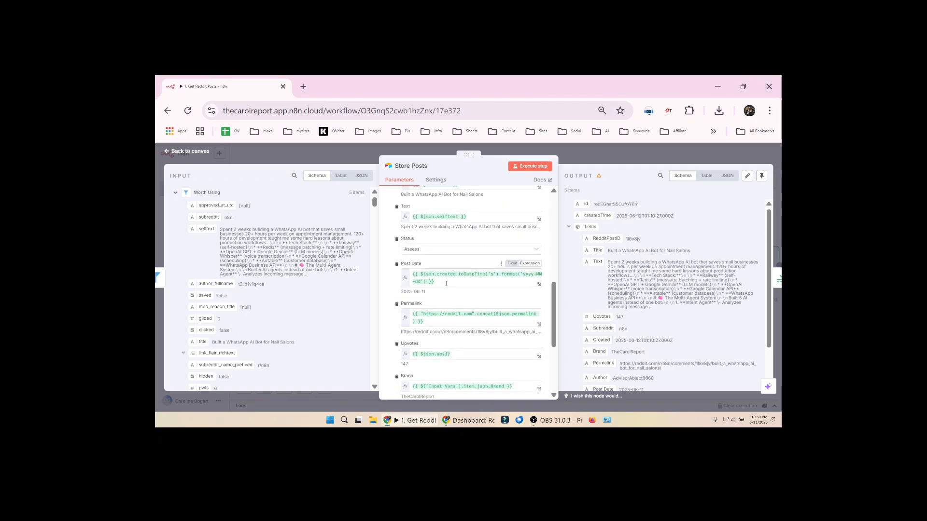
scroll(442, 276, down, 1)
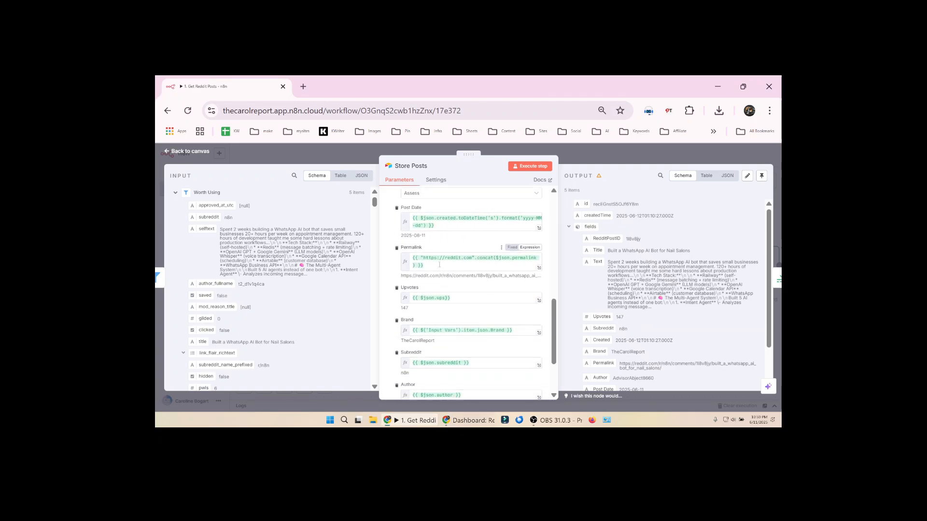
scroll(439, 265, down, 1)
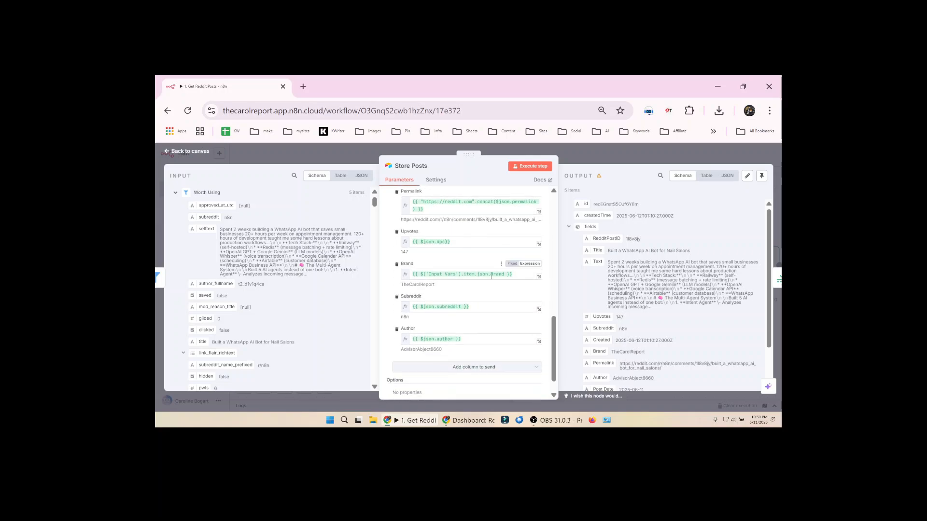
scroll(484, 290, down, 1)
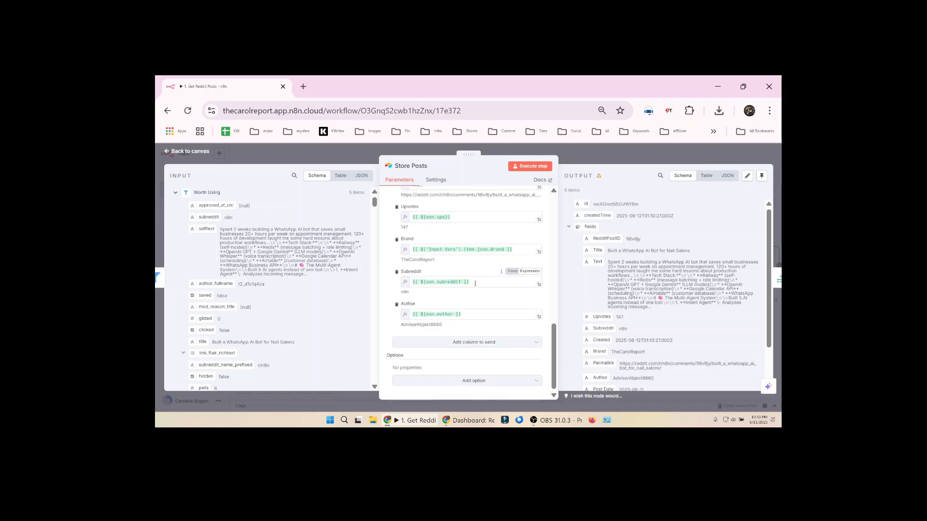
Step: Switch to the Airtable dashboard and filter the Reddit Posts table to records whose Status is Assess
key(alt+Tab)
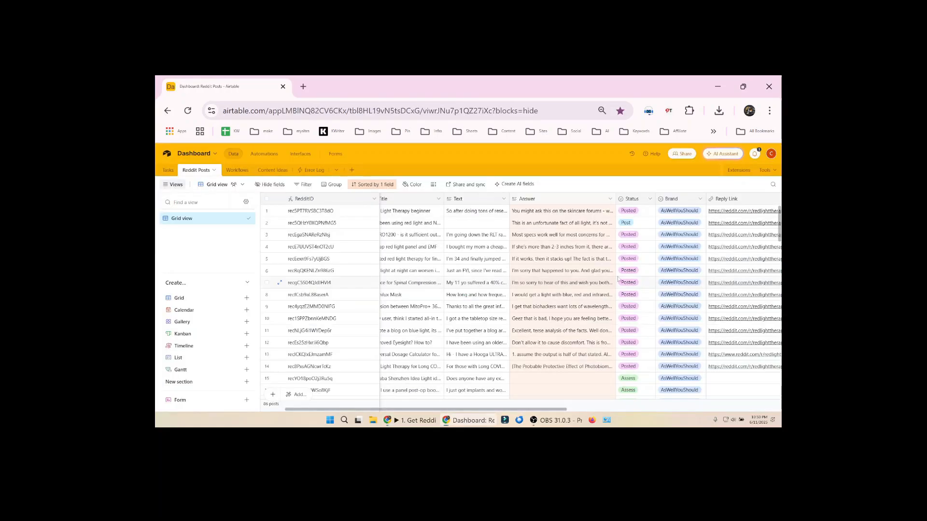
click(304, 184)
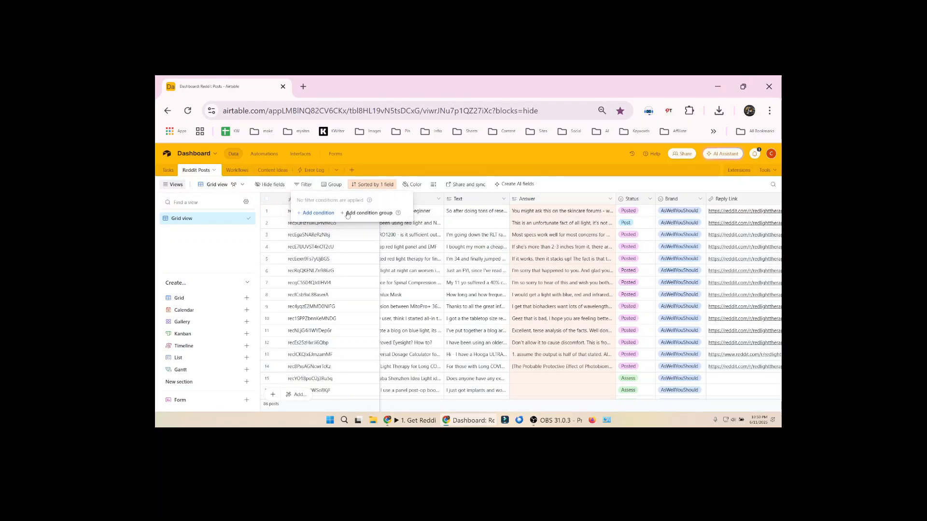
click(314, 213)
click(344, 213)
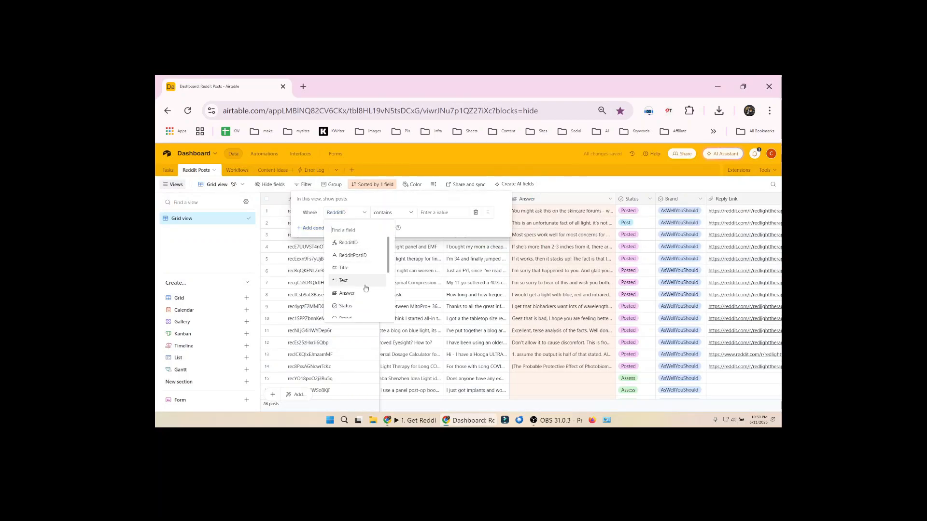
click(366, 305)
click(434, 214)
click(440, 243)
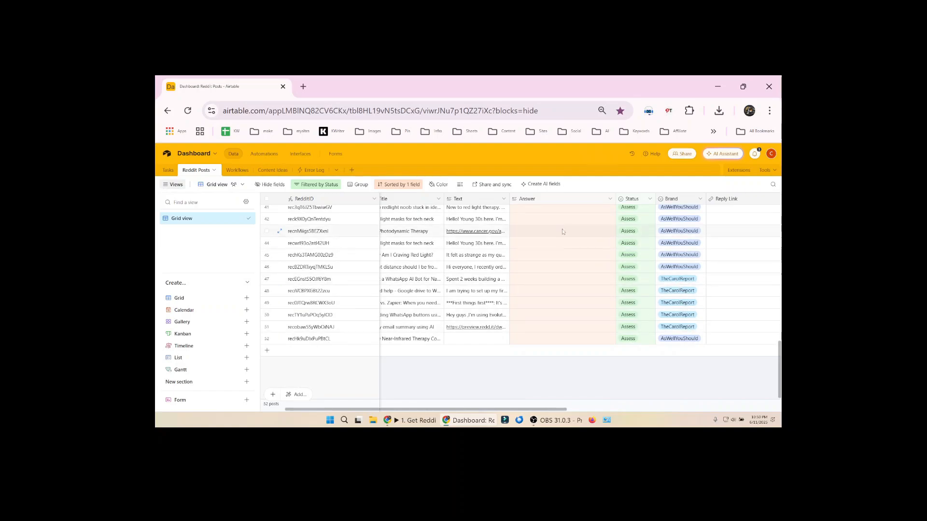
Step: Widen the Text column and inspect the stored text of the WhatsApp AI bot post
drag(510, 199, 618, 198)
click(594, 292)
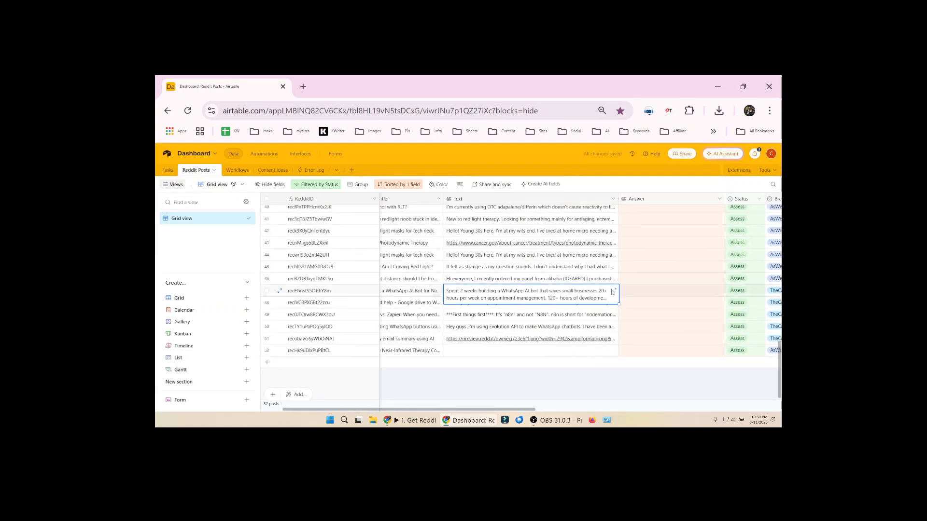
click(594, 292)
key(Escape)
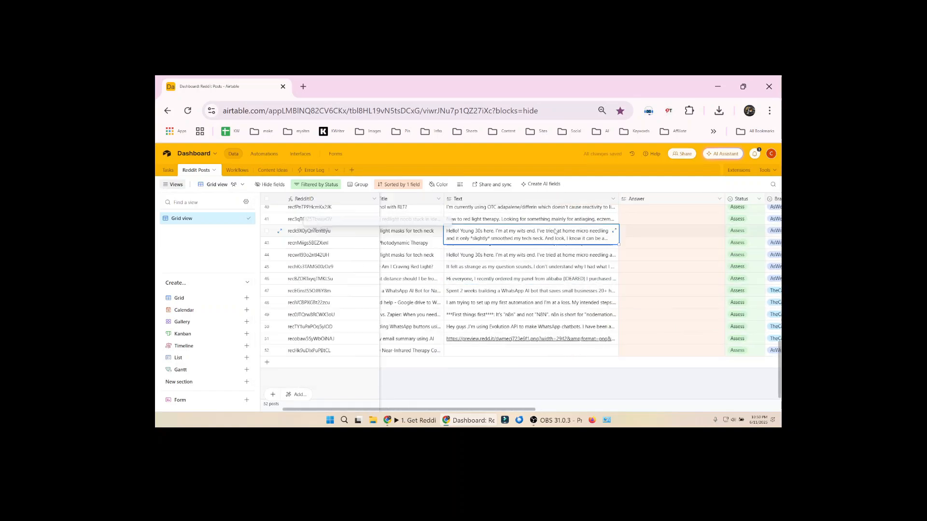
Step: Switch back to n8n, close the Store Posts node, and view the settings and output of the Updated node
key(alt+Tab)
key(Escape)
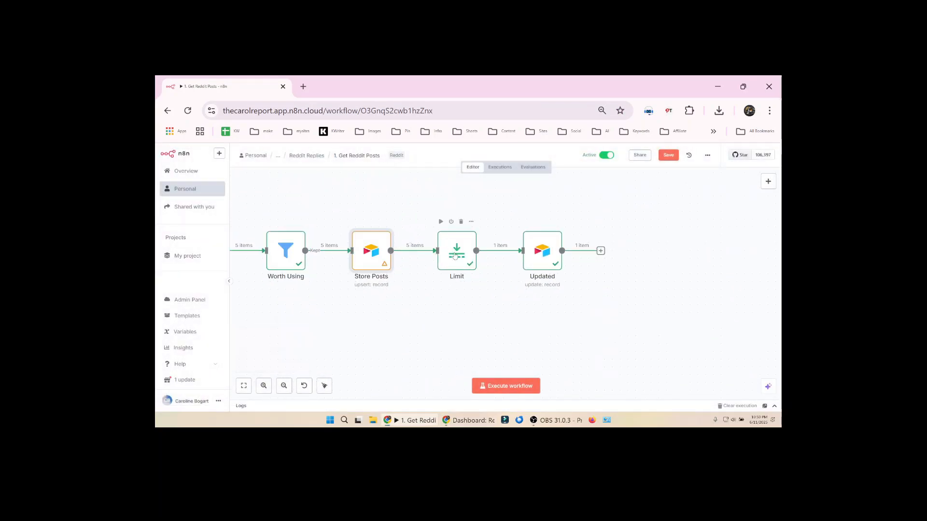
click(540, 251)
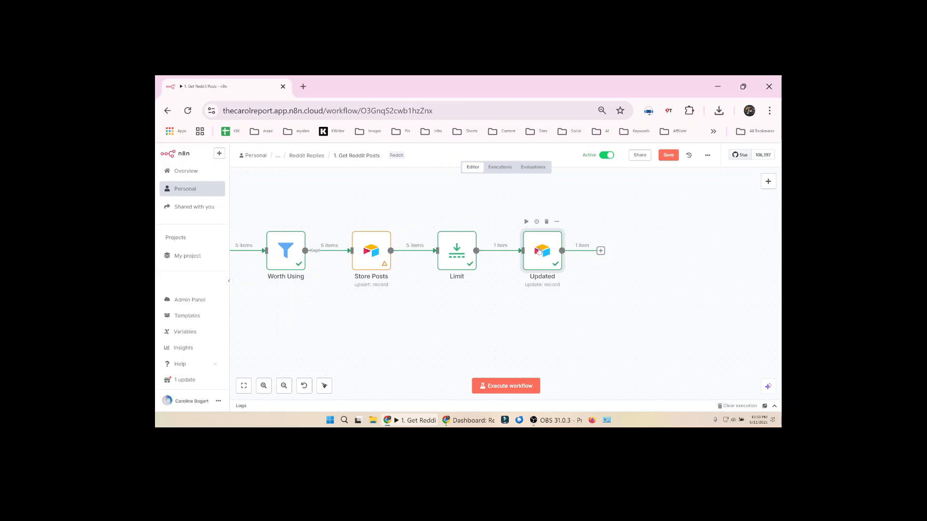
double_click(539, 250)
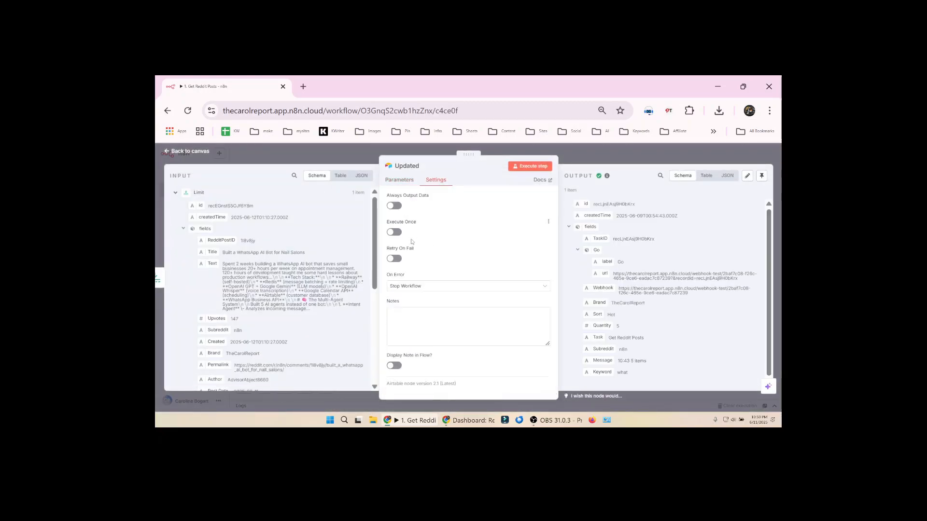
click(594, 157)
drag(267, 310, 497, 292)
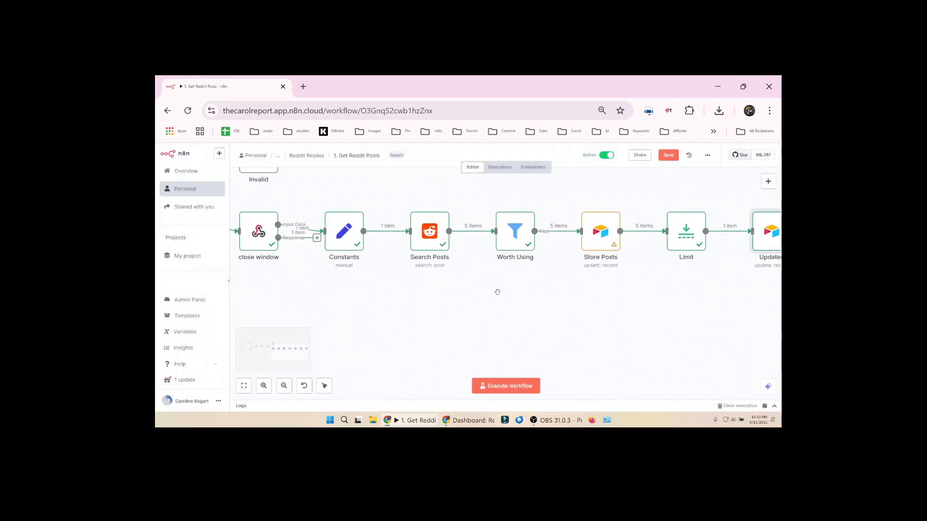
scroll(449, 290, down, 3)
scroll(444, 291, down, 3)
drag(282, 302, 453, 308)
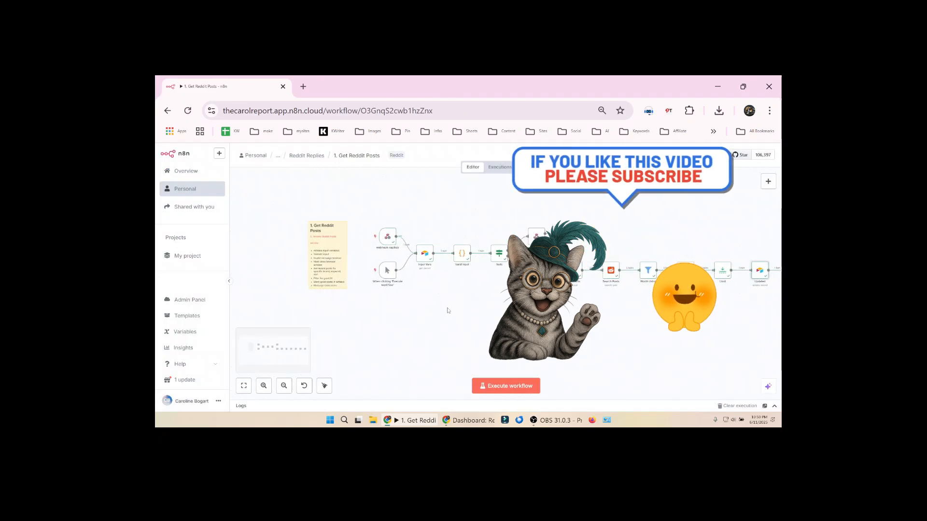
key(alt+Tab)
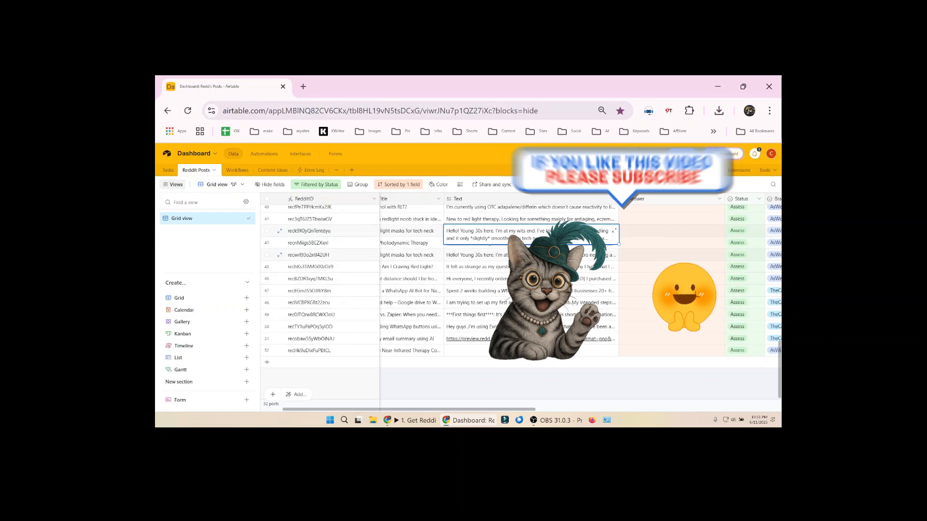
key(alt+Tab)
key(alt+Tab)
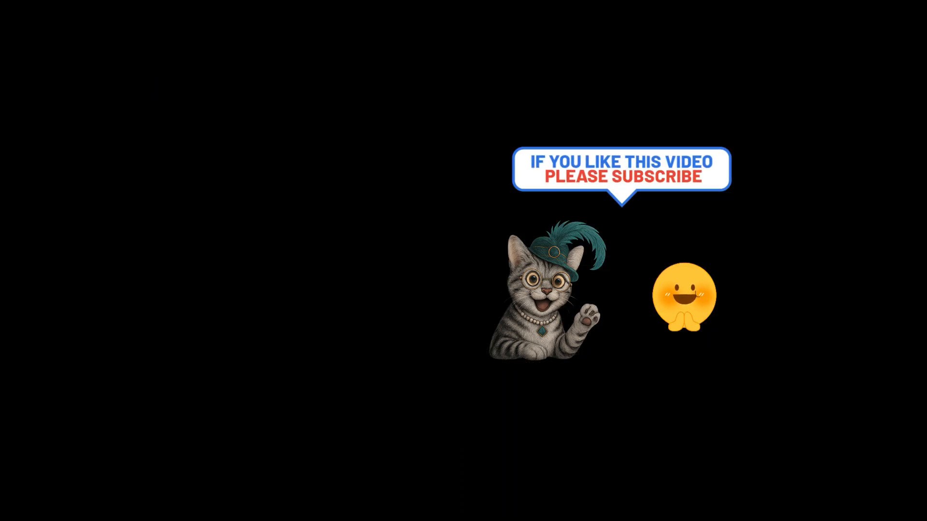